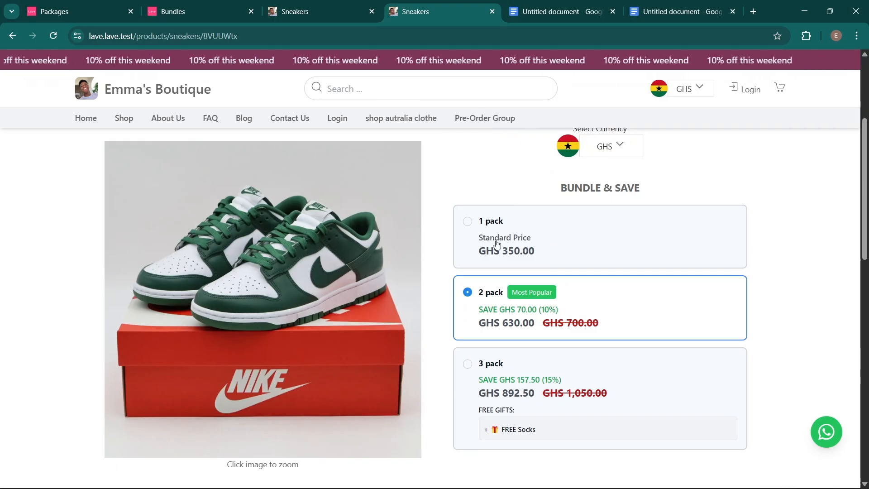
Step: Compare the bundle offers on the Sneakers product page by selecting the 1 pack, 2 pack and finally 3 pack option
{"action": "left_click", "coordinate": [520, 233]}
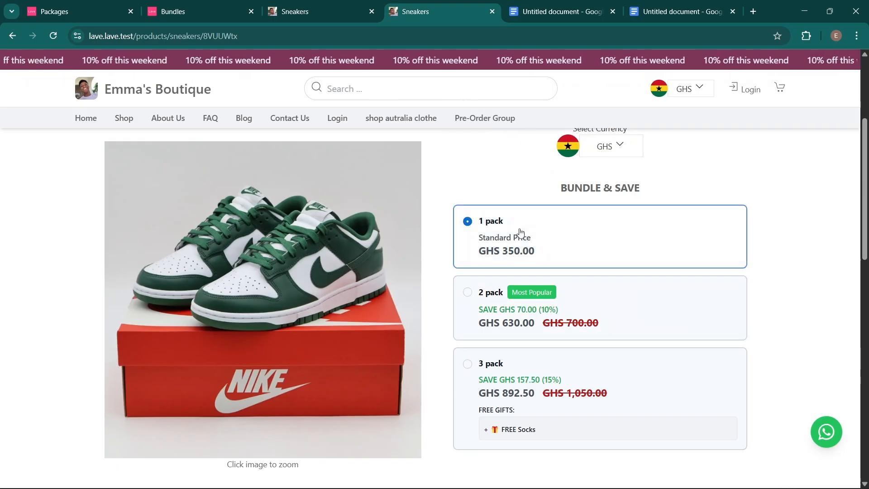
{"action": "left_click", "coordinate": [550, 311]}
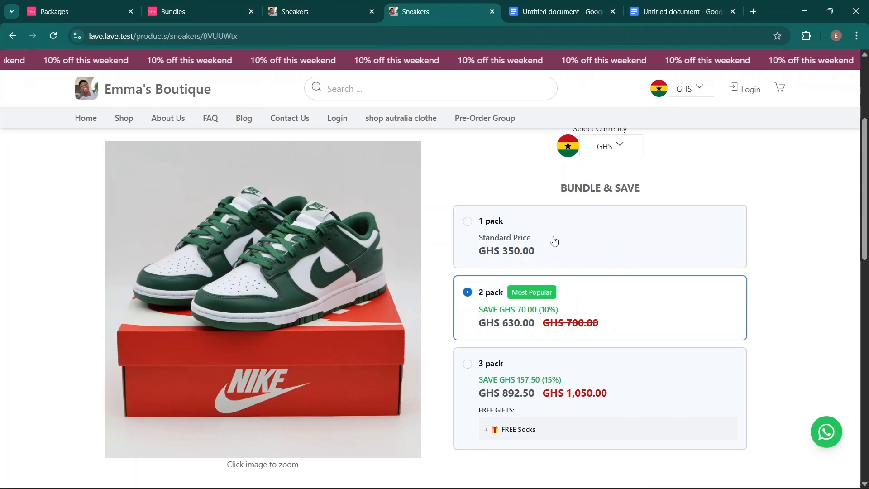
{"action": "left_click", "coordinate": [524, 233]}
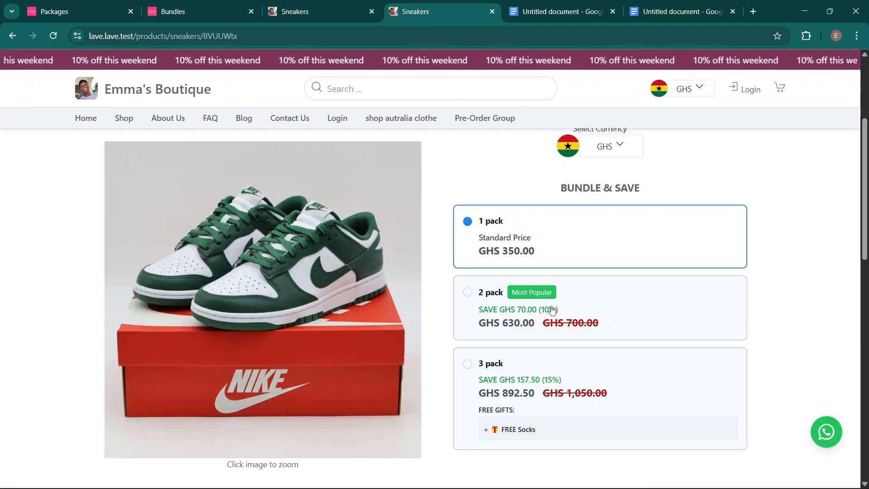
{"action": "left_click", "coordinate": [552, 310]}
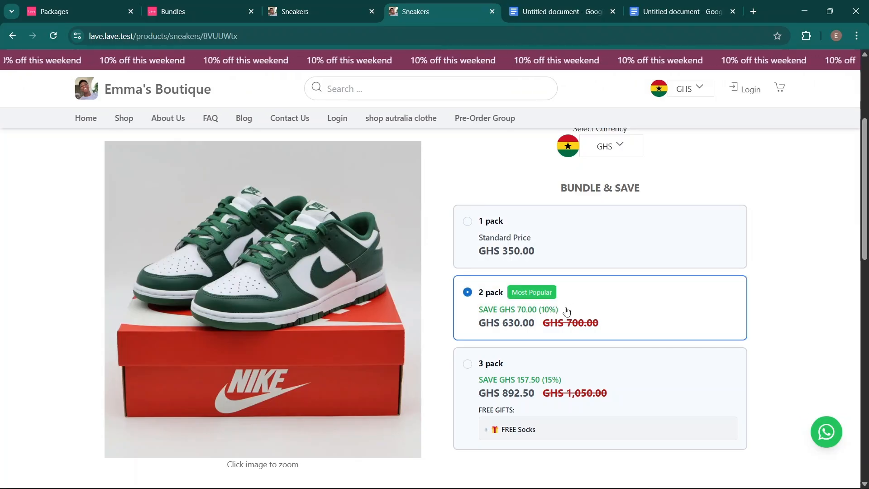
{"action": "left_click", "coordinate": [539, 376]}
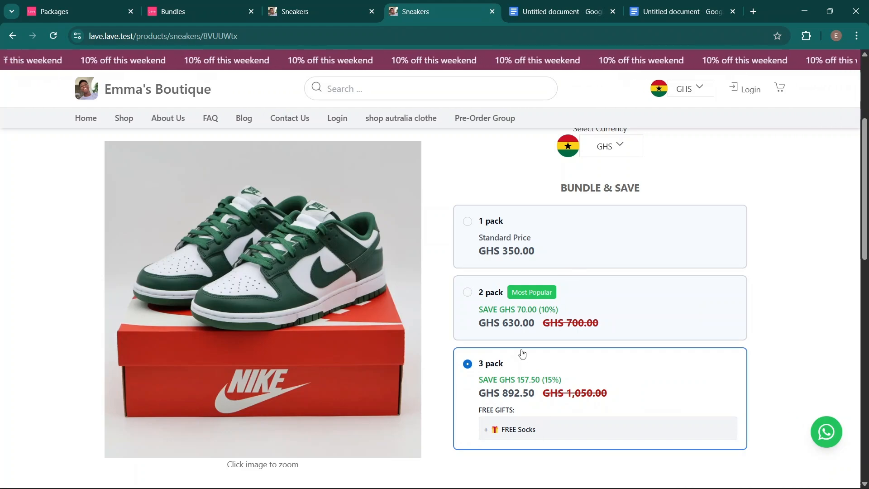
Step: On the Sneakers page without bundle offers, increase the quantity several times, and reduce it back to 1
{"action": "left_click", "coordinate": [340, 4]}
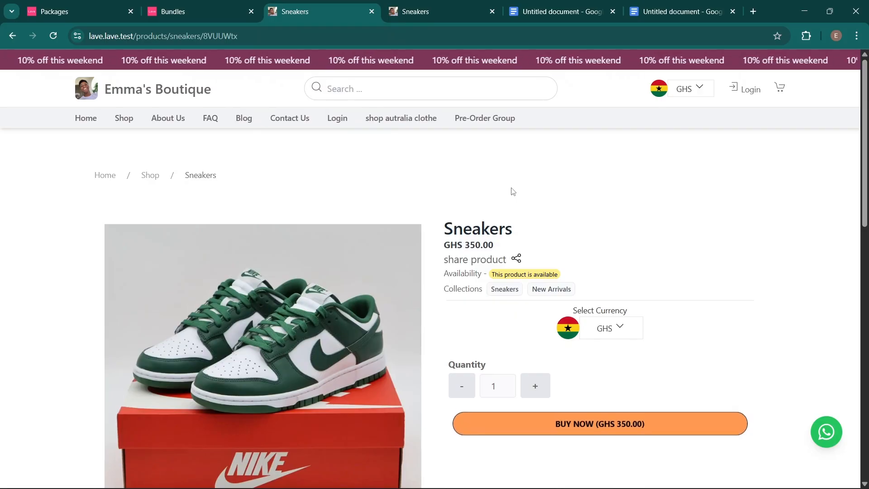
{"action": "scroll", "coordinate": [513, 190], "scroll_direction": "down", "scroll_amount": 1}
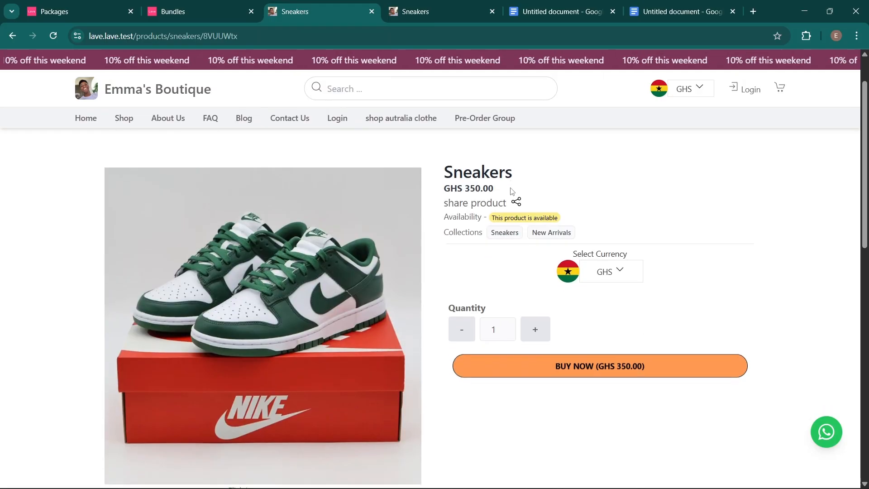
{"action": "left_click", "coordinate": [547, 333]}
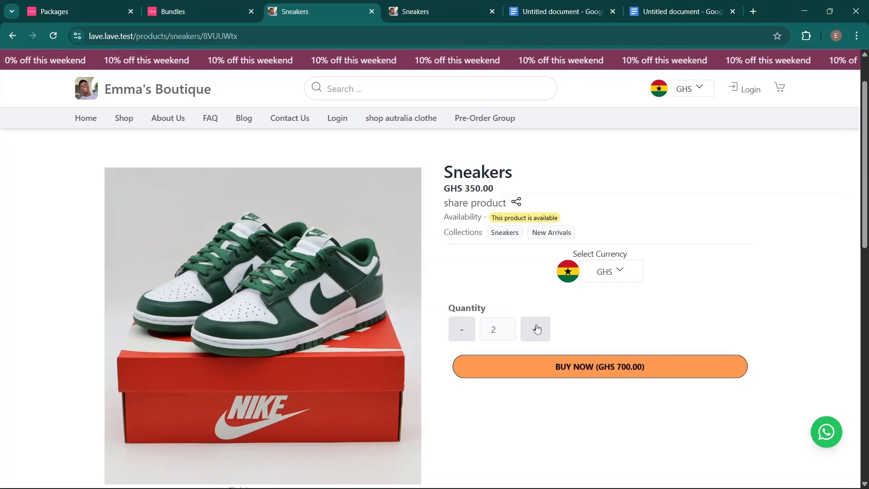
{"action": "left_click", "coordinate": [537, 329]}
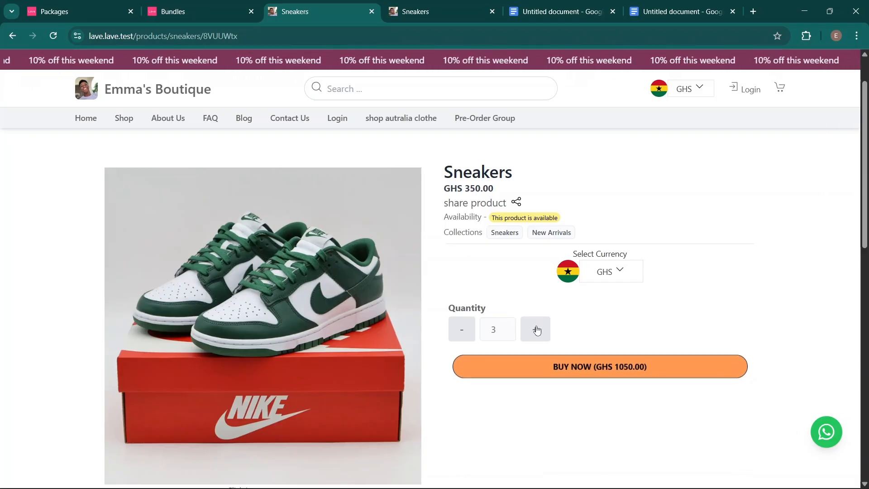
{"action": "left_click", "coordinate": [537, 330]}
{"action": "left_click", "coordinate": [537, 330]}
{"action": "left_click", "coordinate": [460, 330]}
{"action": "left_click", "coordinate": [460, 331]}
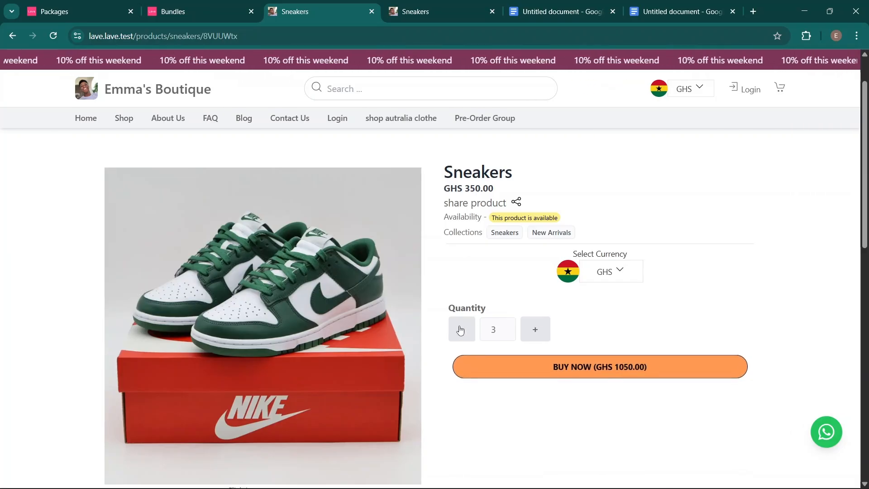
{"action": "left_click", "coordinate": [460, 330]}
{"action": "left_click", "coordinate": [460, 330]}
Step: Start creating a new bundle from the Discounts section of the Emma's Boutique store dashboard
{"action": "left_click", "coordinate": [430, 12]}
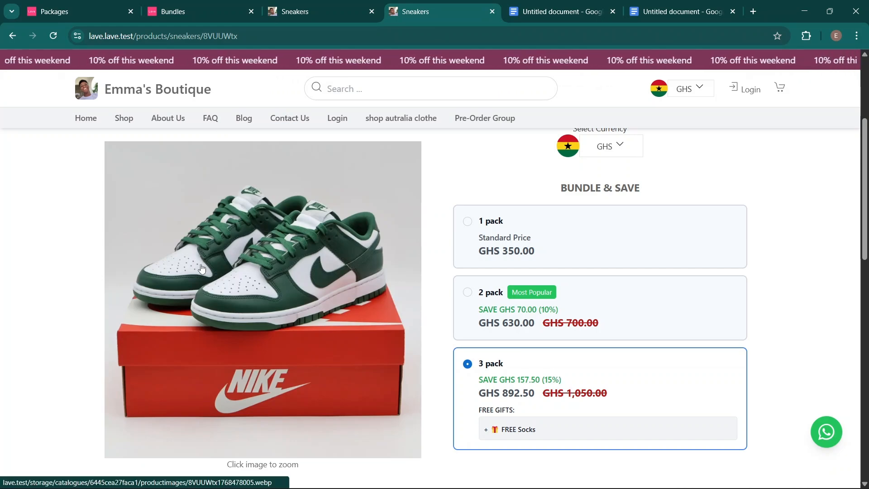
{"action": "key", "text": "ctrl+2"}
{"action": "scroll", "coordinate": [458, 129], "scroll_direction": "down", "scroll_amount": 4}
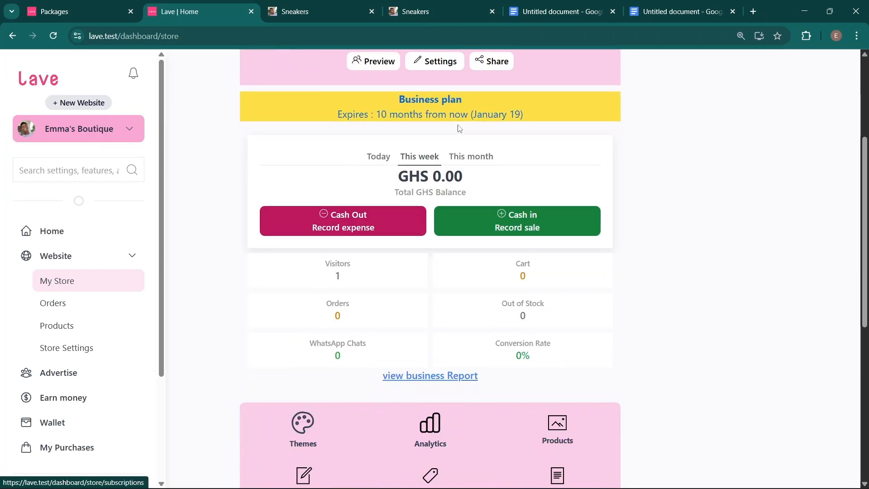
{"action": "scroll", "coordinate": [458, 128], "scroll_direction": "down", "scroll_amount": 6}
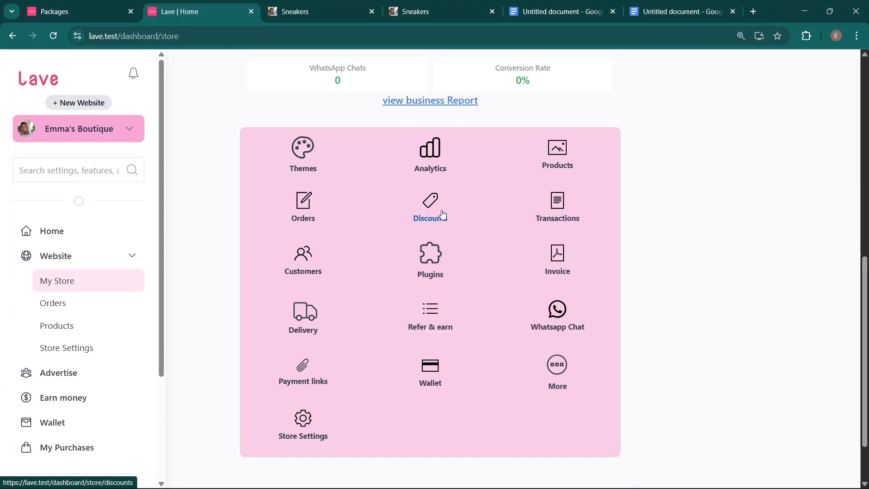
{"action": "left_click", "coordinate": [442, 214]}
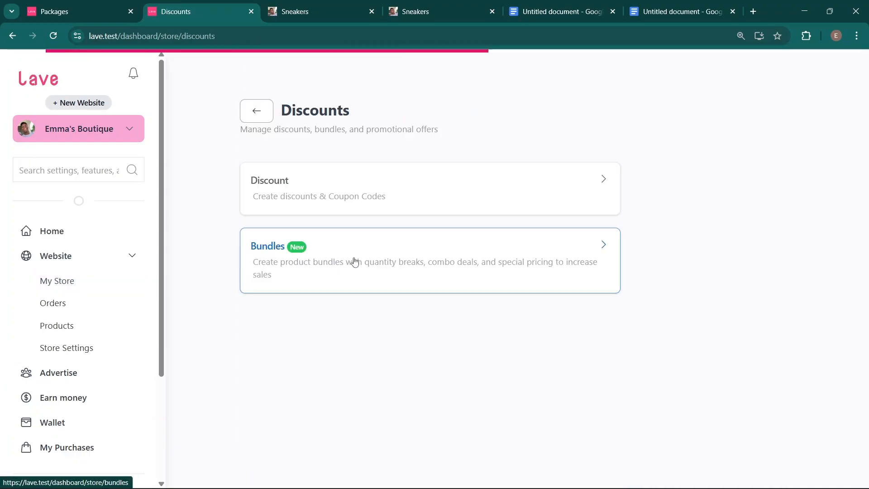
{"action": "left_click", "coordinate": [355, 262]}
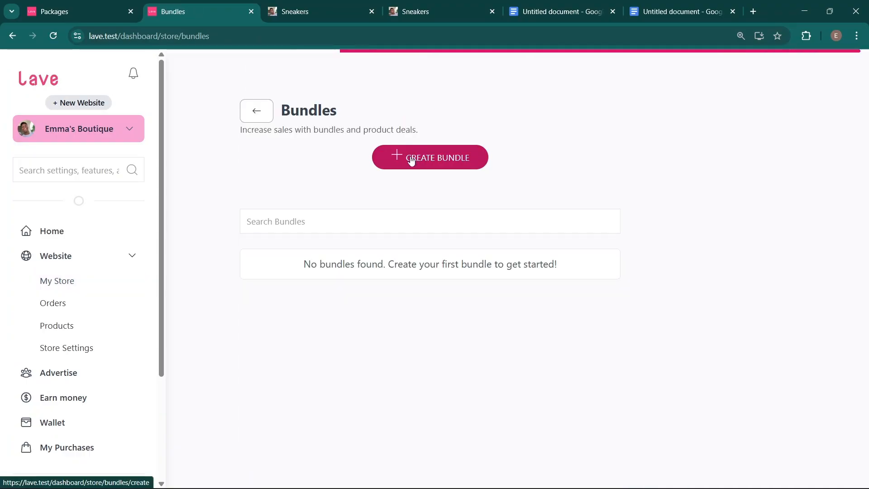
{"action": "left_click", "coordinate": [411, 161]}
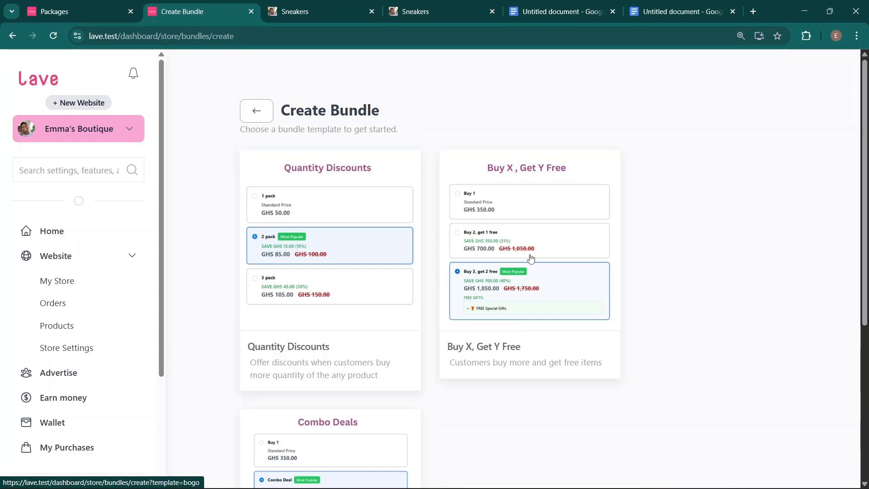
Step: Review the available bundle templates and the Sneakers product page that has no bundle offers
{"action": "scroll", "coordinate": [529, 257], "scroll_direction": "down", "scroll_amount": 2}
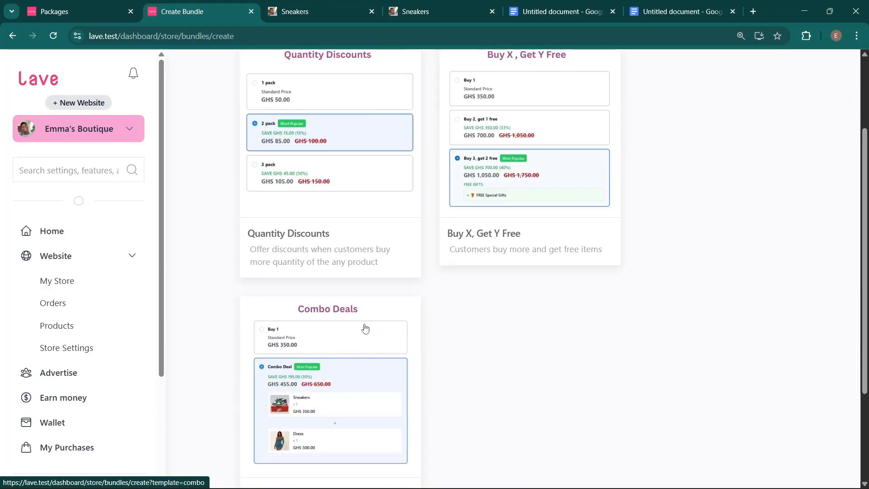
{"action": "scroll", "coordinate": [365, 330], "scroll_direction": "down", "scroll_amount": 1}
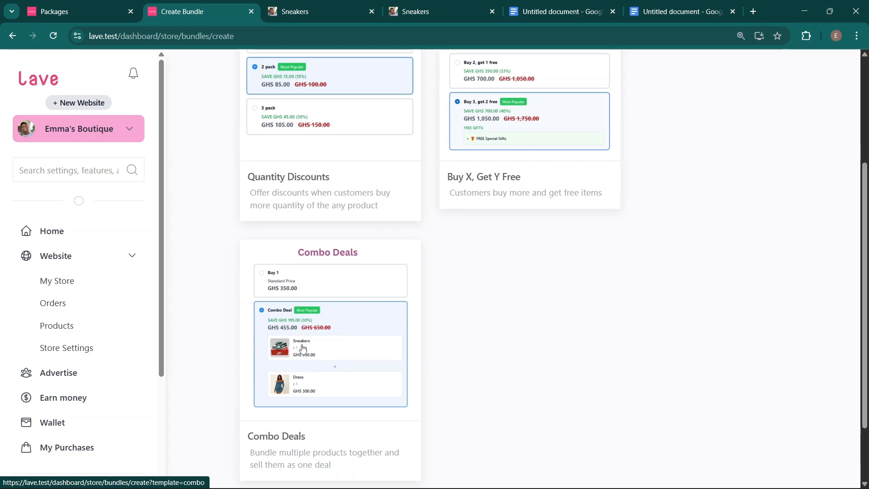
{"action": "left_click", "coordinate": [342, 12]}
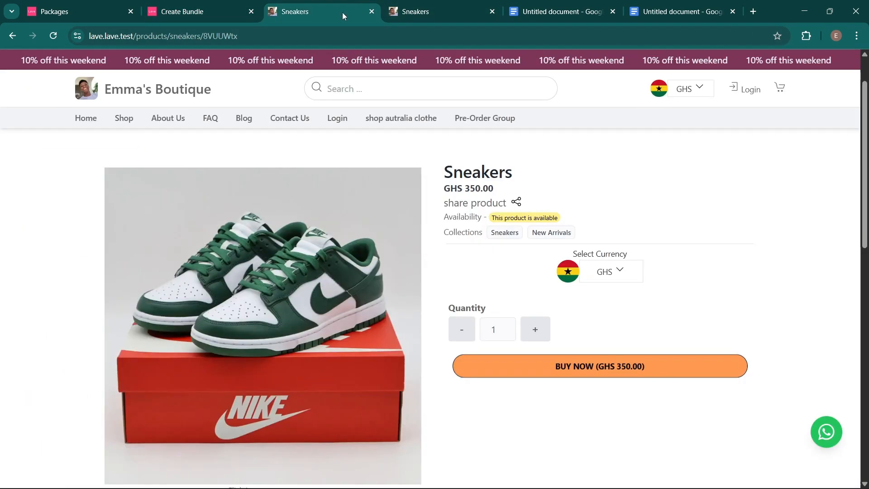
{"action": "scroll", "coordinate": [561, 245], "scroll_direction": "down", "scroll_amount": 1}
{"action": "scroll", "coordinate": [539, 262], "scroll_direction": "up", "scroll_amount": 1}
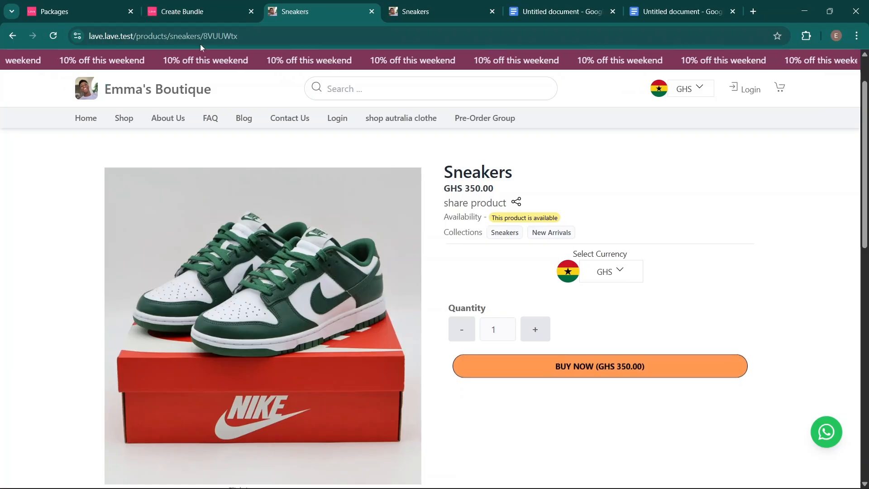
Step: Create the bundle from the Quantity Discounts template and name it "Quantity Discount"
{"action": "left_click", "coordinate": [194, 4]}
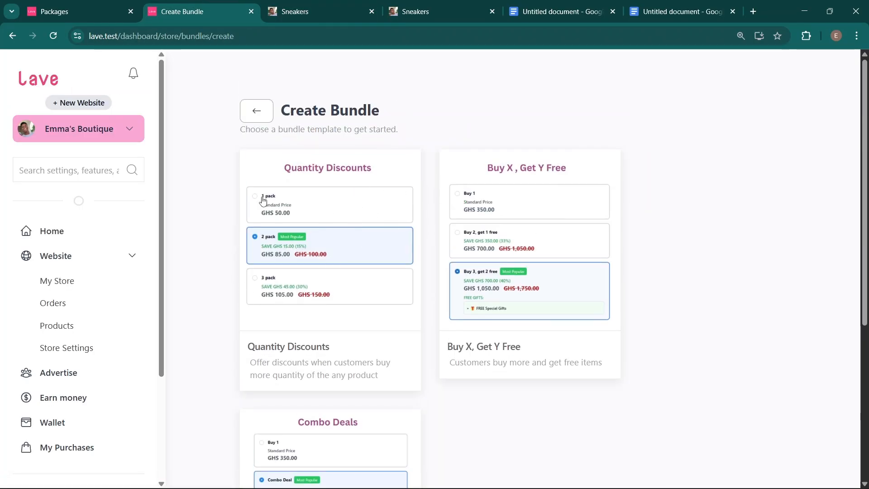
{"action": "left_click", "coordinate": [351, 255]}
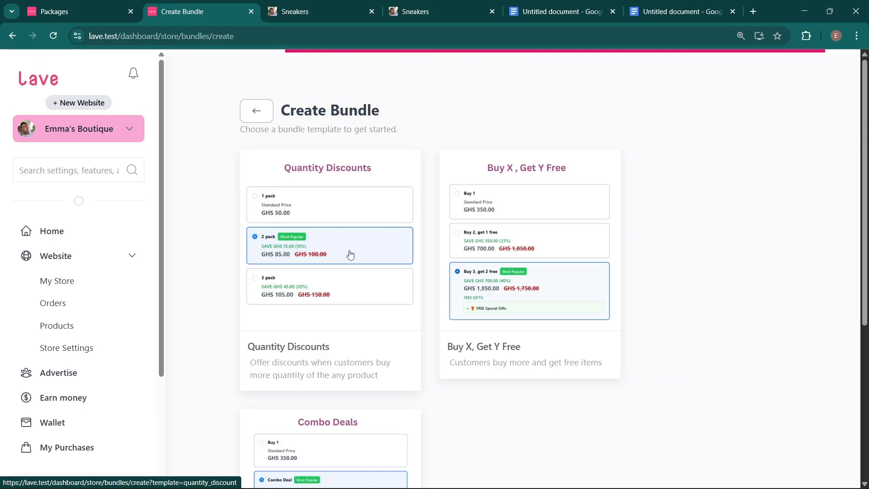
{"action": "triple_click", "coordinate": [415, 236]}
{"action": "key", "text": "BackSpace"}
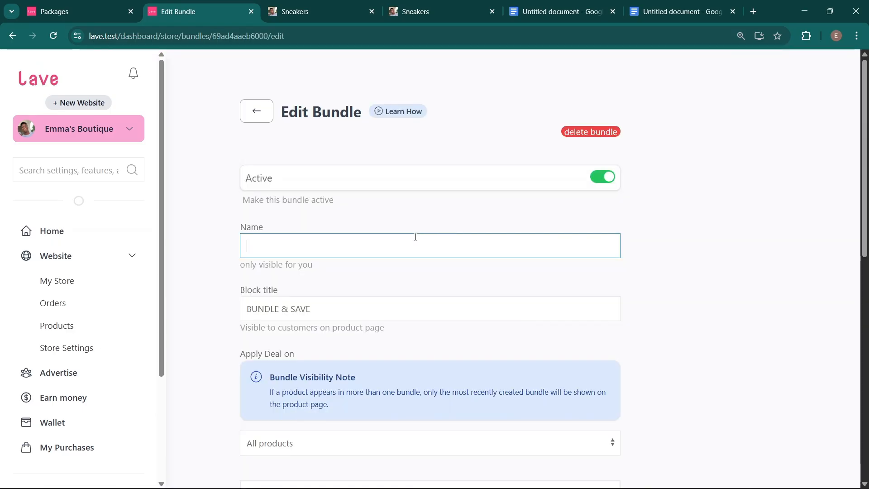
{"action": "type", "text": "Quantity Discount"}
Step: Check where the bundle's block title "BUNDLE & SAVE" is displayed on the Sneakers product page
{"action": "scroll", "coordinate": [415, 237], "scroll_direction": "down", "scroll_amount": 1}
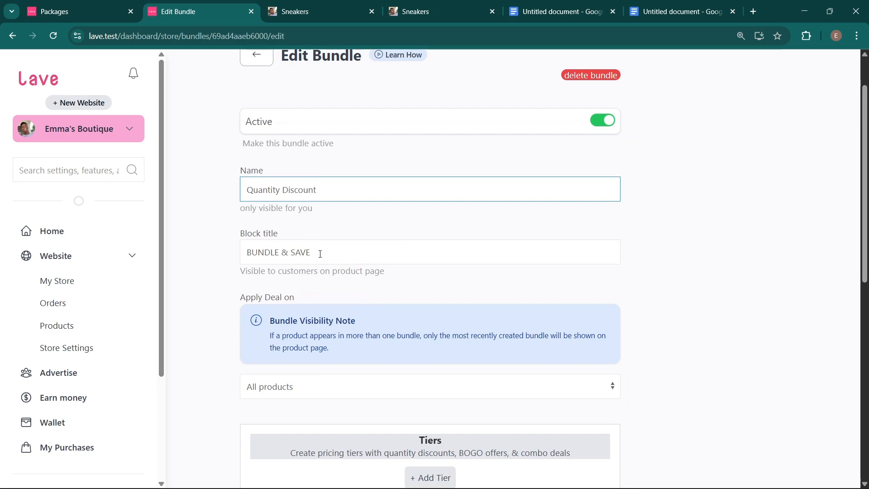
{"action": "left_click_drag", "start_coordinate": [320, 254], "coordinate": [225, 268]}
{"action": "left_click", "coordinate": [238, 260]}
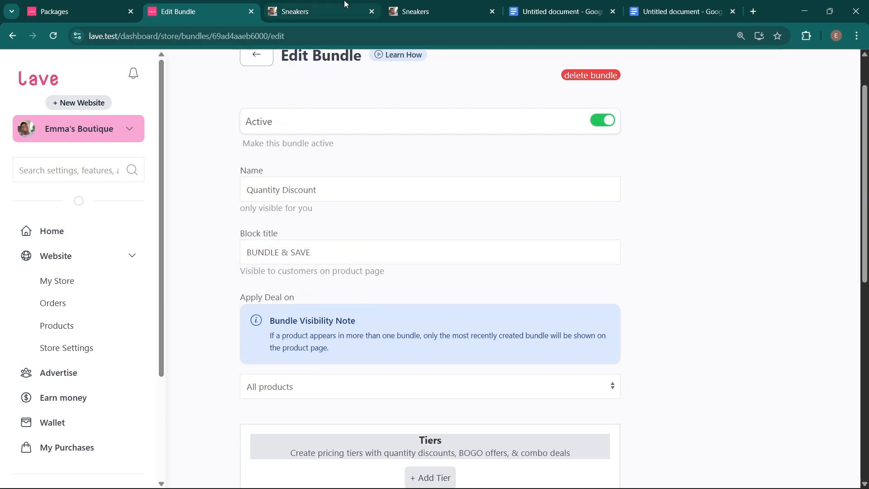
{"action": "left_click", "coordinate": [387, 6]}
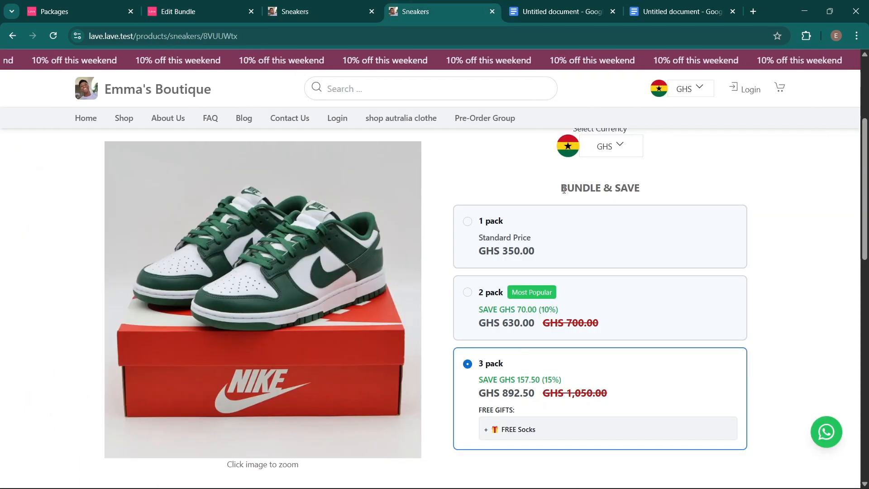
{"action": "left_click_drag", "start_coordinate": [560, 188], "coordinate": [661, 192]}
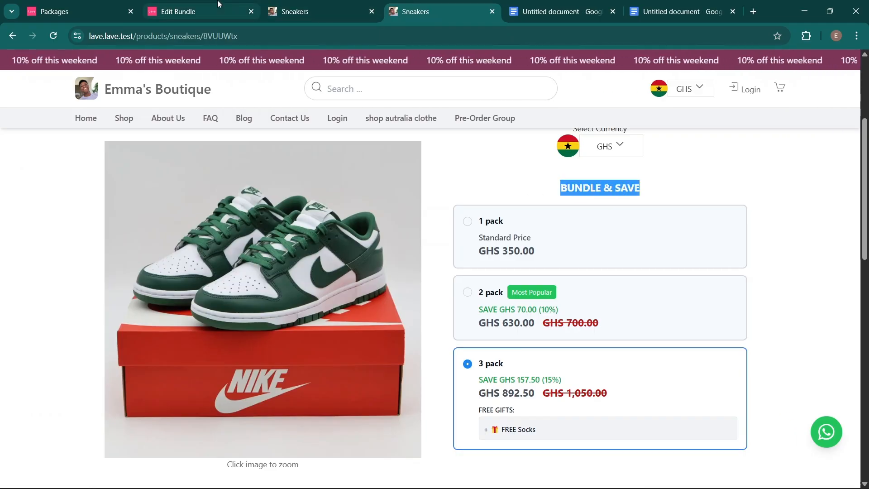
{"action": "left_click", "coordinate": [236, 12]}
{"action": "left_click_drag", "start_coordinate": [328, 257], "coordinate": [219, 252]}
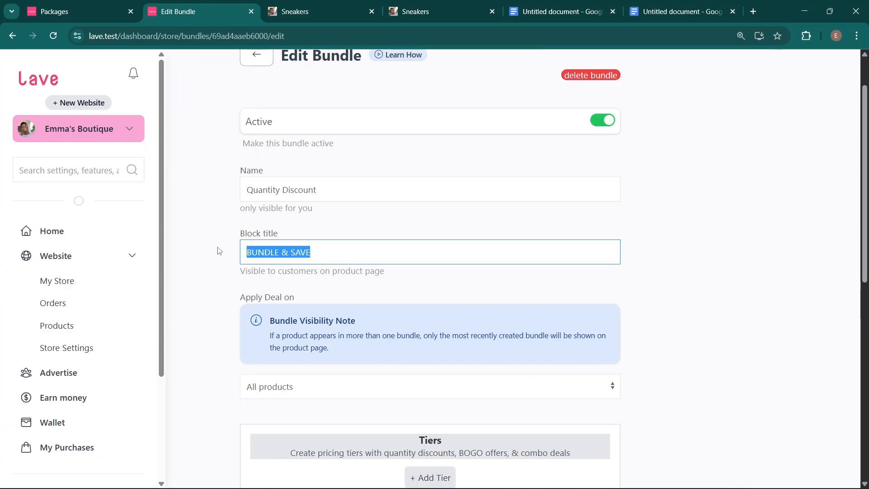
Step: Switch the bundle's Active setting off and back on
{"action": "scroll", "coordinate": [386, 233], "scroll_direction": "down", "scroll_amount": 1}
{"action": "scroll", "coordinate": [386, 233], "scroll_direction": "up", "scroll_amount": 1}
{"action": "scroll", "coordinate": [362, 194], "scroll_direction": "up", "scroll_amount": 1}
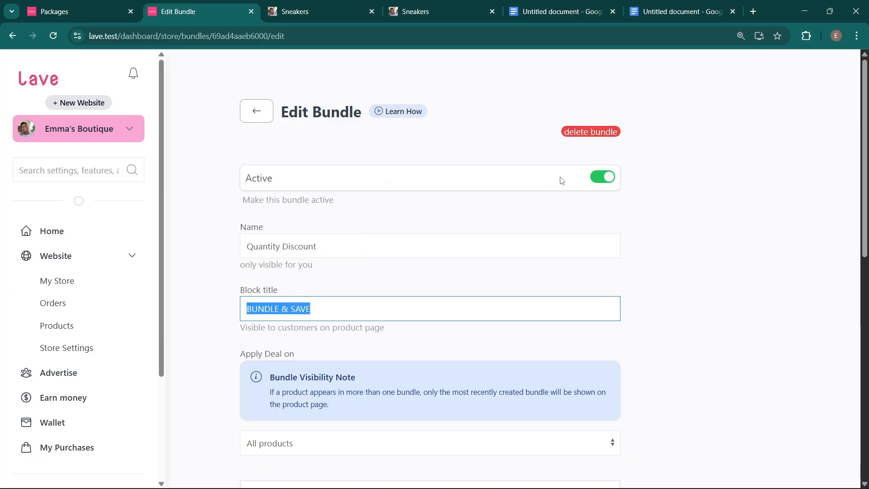
{"action": "left_click", "coordinate": [579, 179]}
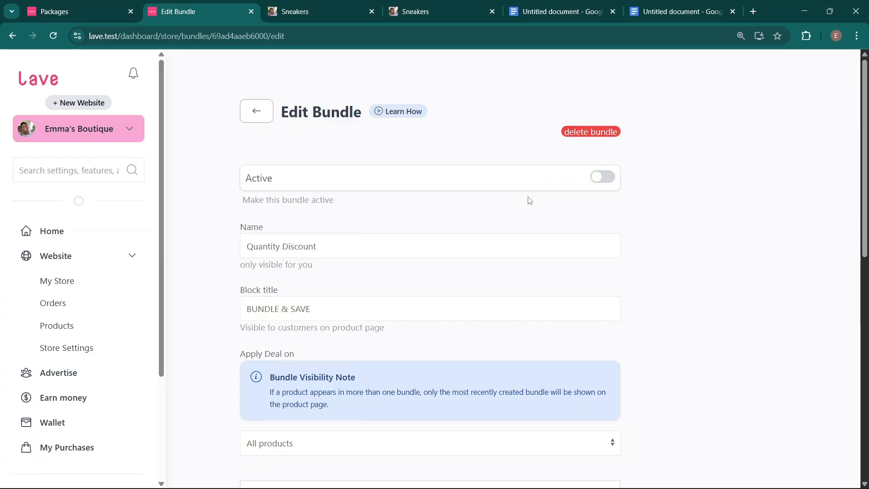
{"action": "left_click", "coordinate": [573, 181]}
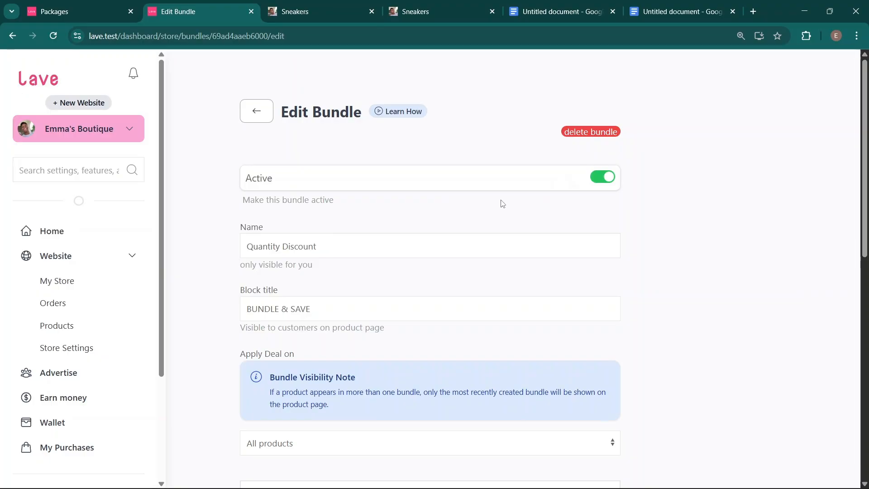
Step: Examine which products the deal can be applied to and the bundle's pricing tiers
{"action": "scroll", "coordinate": [308, 283], "scroll_direction": "down", "scroll_amount": 4}
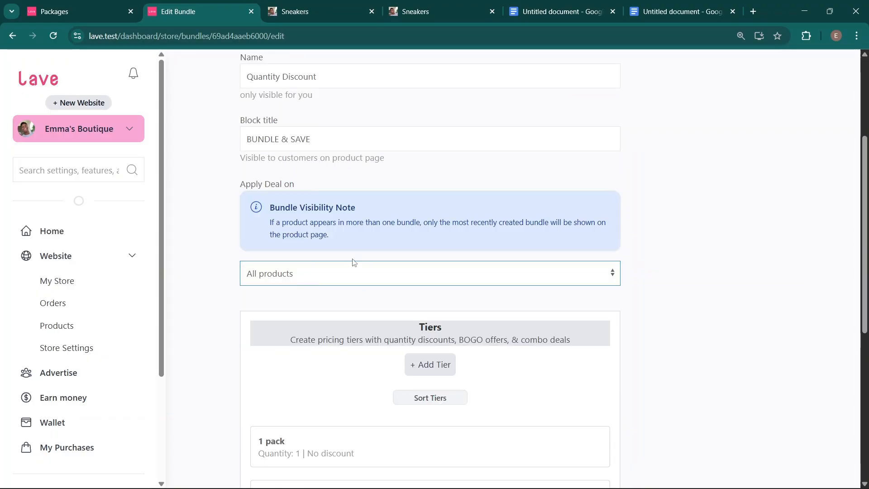
{"action": "left_click", "coordinate": [324, 275]}
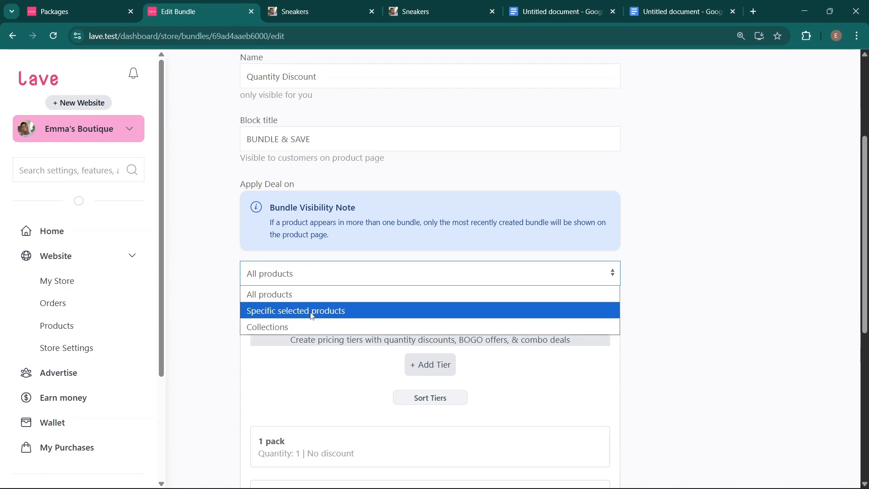
{"action": "left_click", "coordinate": [686, 225]}
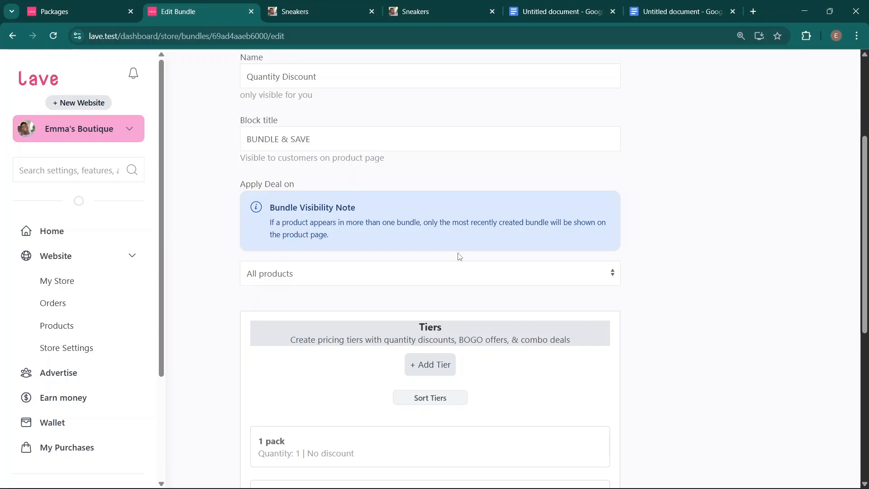
{"action": "left_click", "coordinate": [448, 276]}
{"action": "scroll", "coordinate": [688, 302], "scroll_direction": "down", "scroll_amount": 3}
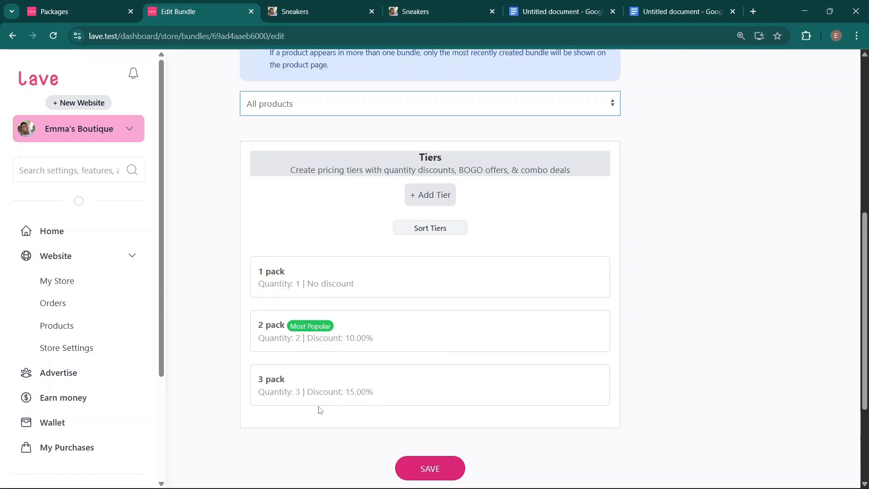
Step: Examine the options for creating a new tier and the settings of the existing 1 pack tier
{"action": "left_click", "coordinate": [447, 198]}
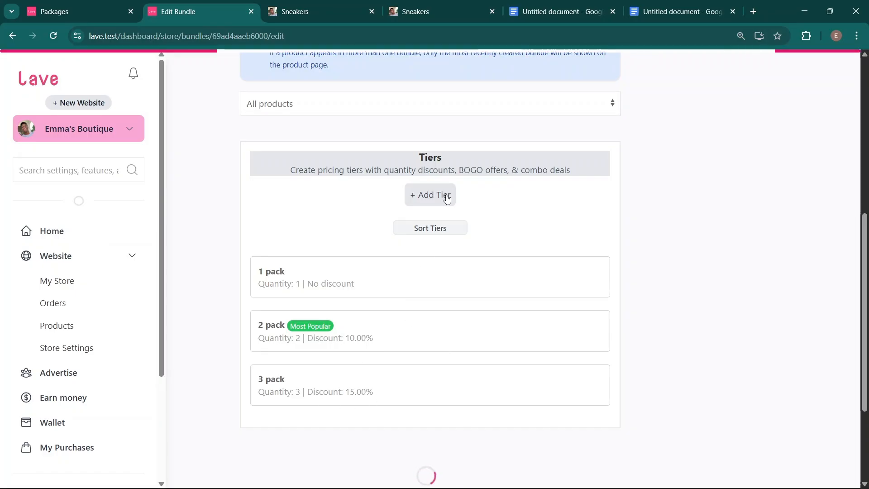
{"action": "scroll", "coordinate": [451, 267], "scroll_direction": "down", "scroll_amount": 2}
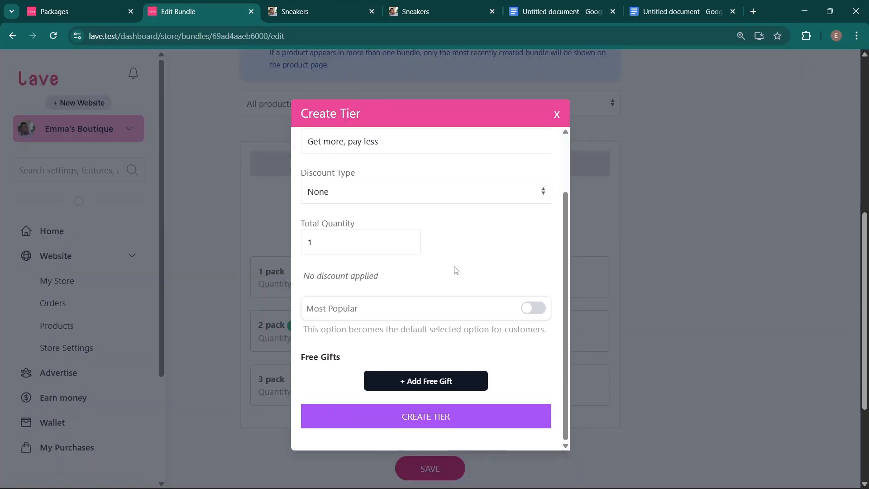
{"action": "left_click", "coordinate": [425, 416]}
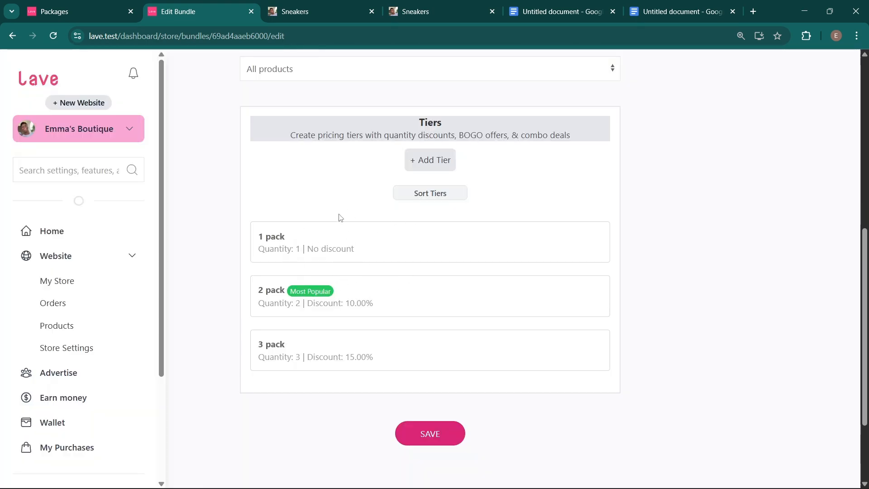
{"action": "left_click", "coordinate": [351, 250]}
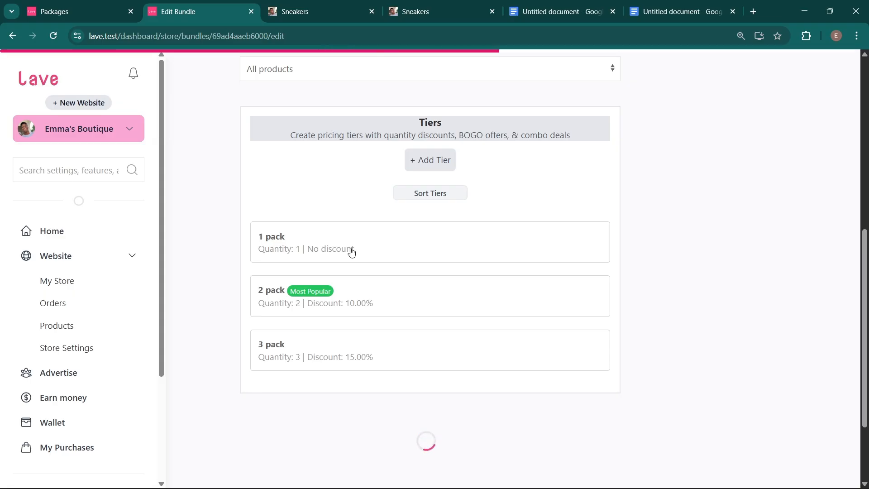
{"action": "scroll", "coordinate": [489, 225], "scroll_direction": "down", "scroll_amount": 1}
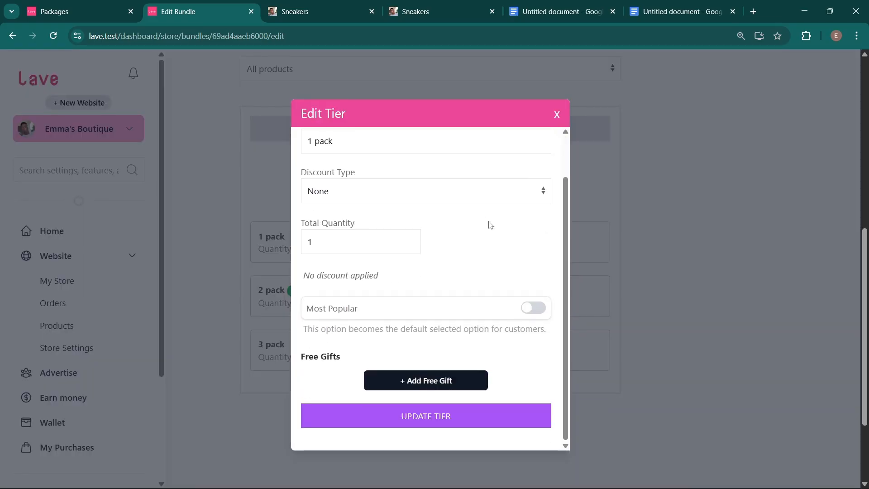
{"action": "scroll", "coordinate": [509, 251], "scroll_direction": "up", "scroll_amount": 1}
{"action": "left_click", "coordinate": [557, 114]}
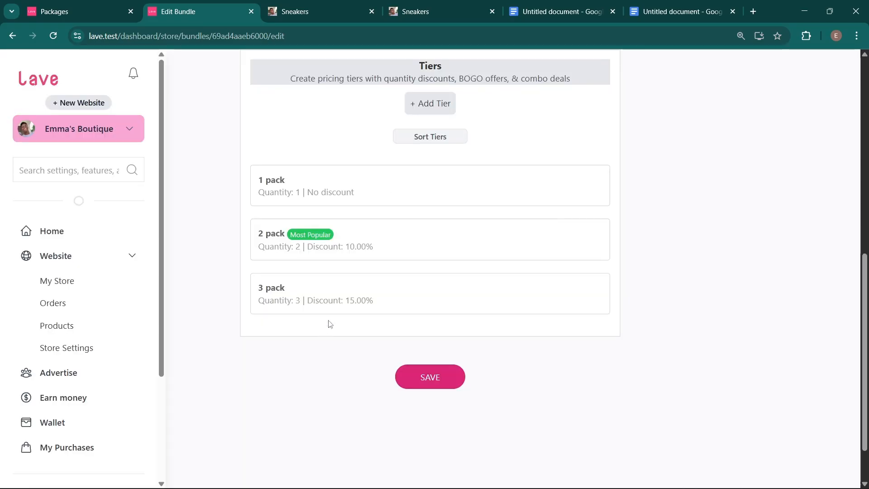
Step: Open the 3 pack tier for editing and check its tier name
{"action": "left_click", "coordinate": [308, 302]}
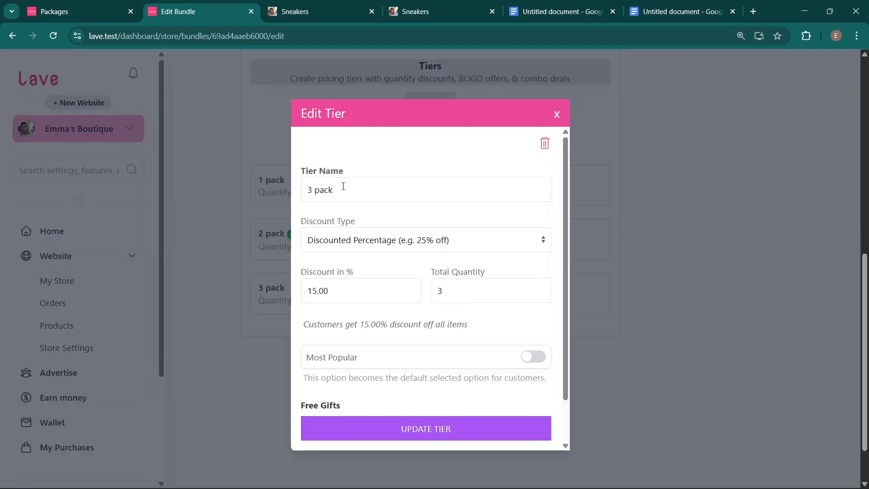
{"action": "triple_click", "coordinate": [343, 186]}
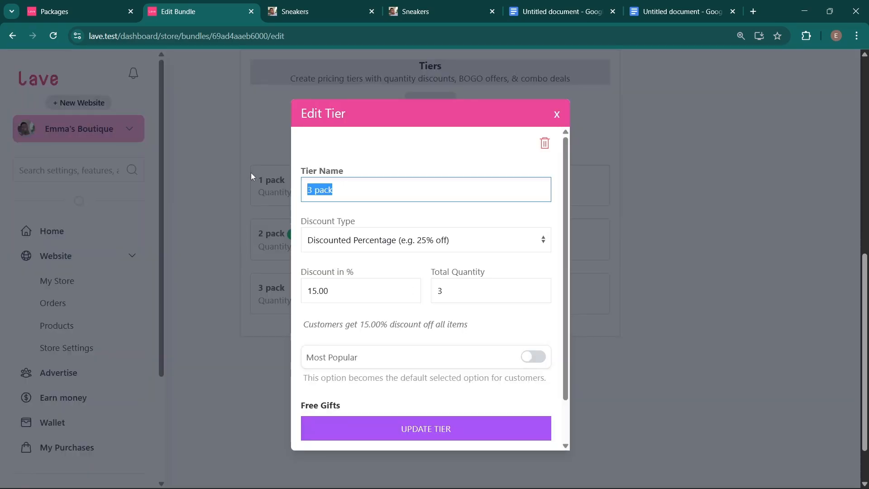
{"action": "left_click", "coordinate": [353, 183]}
{"action": "left_click_drag", "start_coordinate": [312, 192], "coordinate": [294, 197]}
{"action": "left_click", "coordinate": [349, 191]}
{"action": "left_click", "coordinate": [363, 149]}
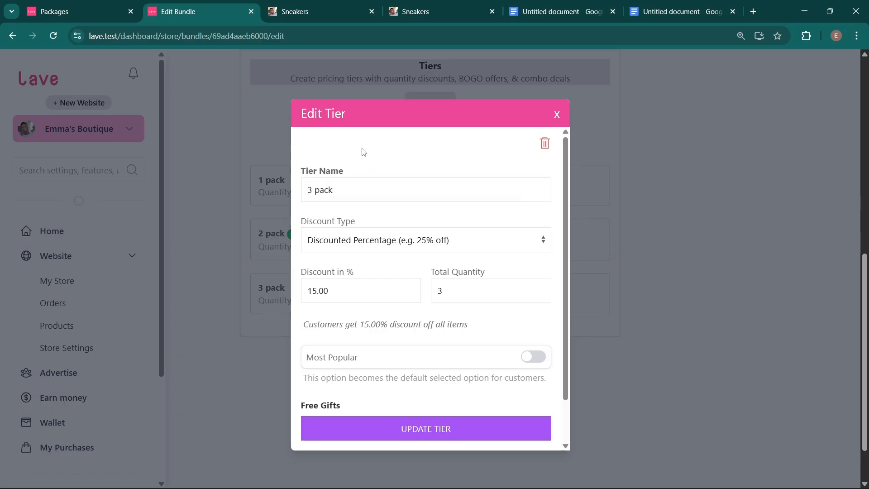
Step: Try the Specific Price discount type on the 3 pack tier and return it to Discounted Percentage
{"action": "left_click", "coordinate": [383, 242]}
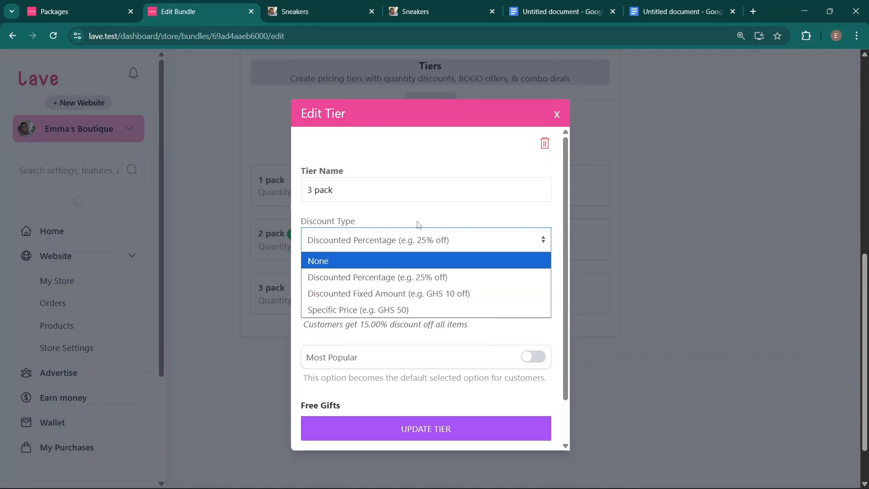
{"action": "left_click", "coordinate": [390, 311]}
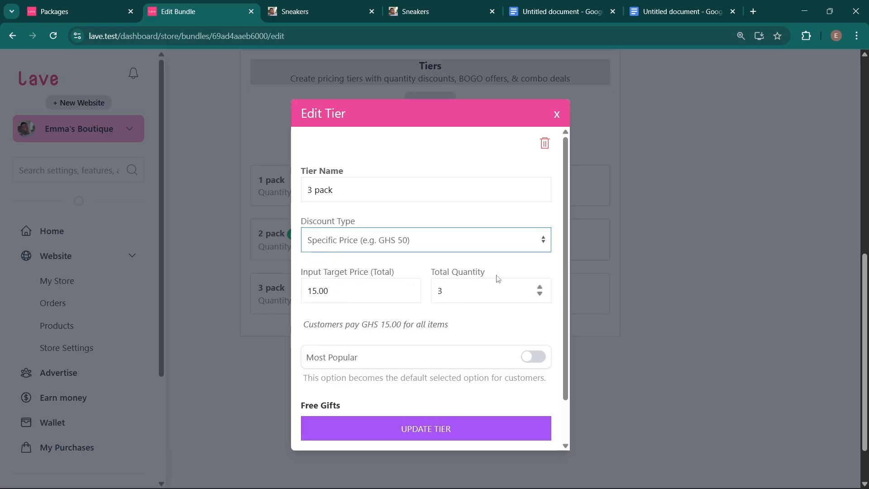
{"action": "left_click_drag", "start_coordinate": [374, 291], "coordinate": [307, 291]}
{"action": "left_click", "coordinate": [392, 248]}
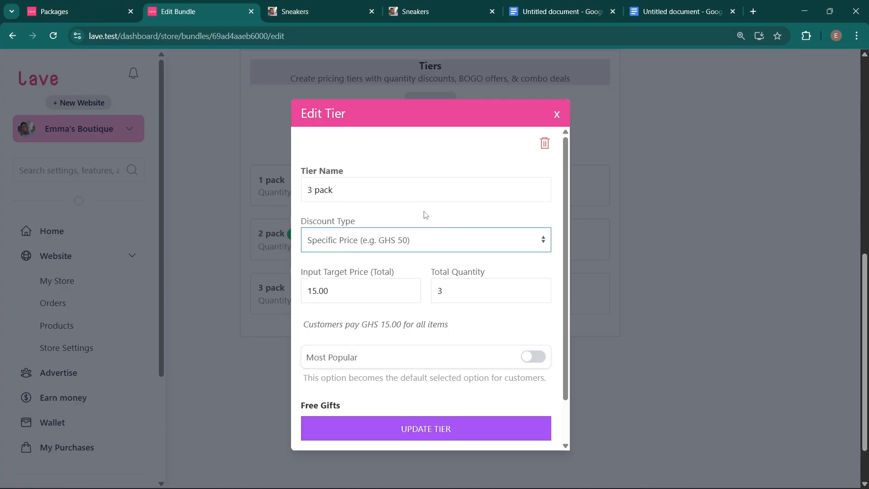
{"action": "left_click", "coordinate": [382, 245]}
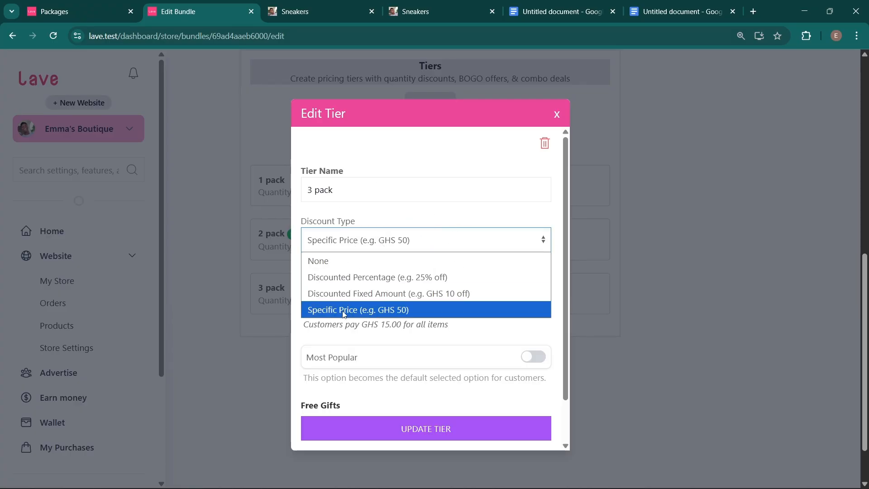
{"action": "left_click", "coordinate": [395, 278]}
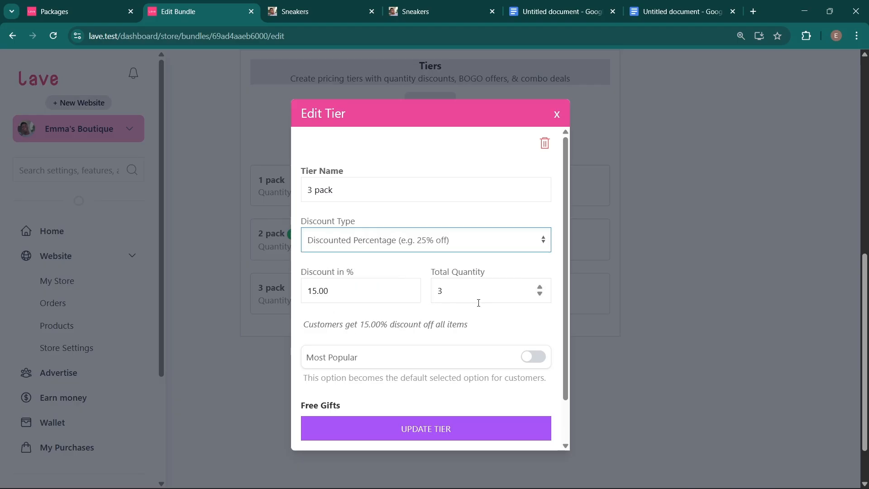
Step: Check on the Sneakers product page how the Most Popular label and the 2 pack and 3 pack options are presented
{"action": "scroll", "coordinate": [478, 302], "scroll_direction": "down", "scroll_amount": 1}
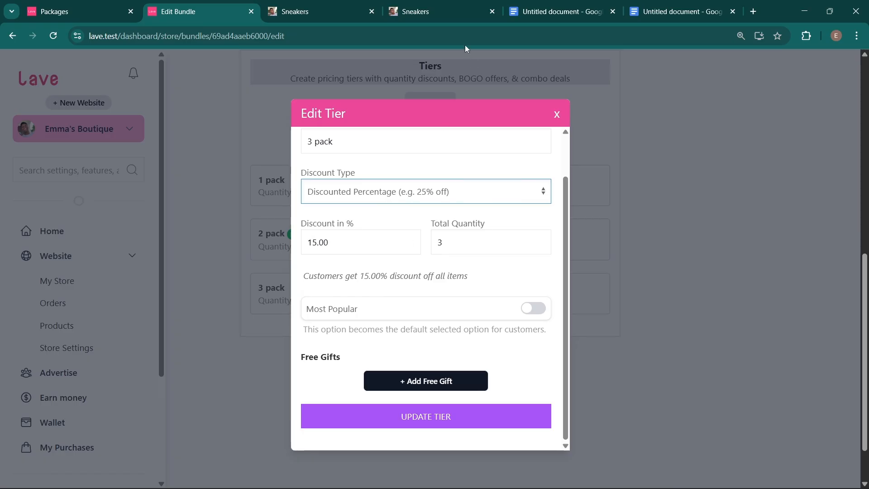
{"action": "left_click", "coordinate": [414, 4]}
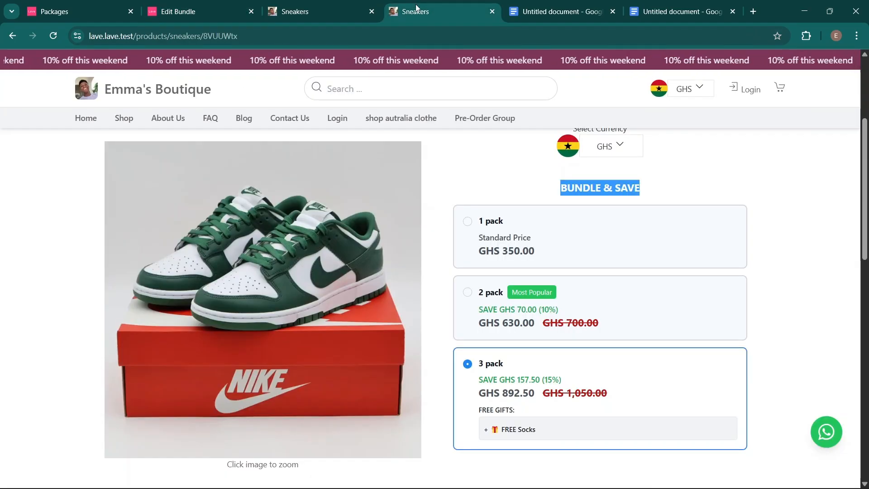
{"action": "left_click", "coordinate": [558, 292]}
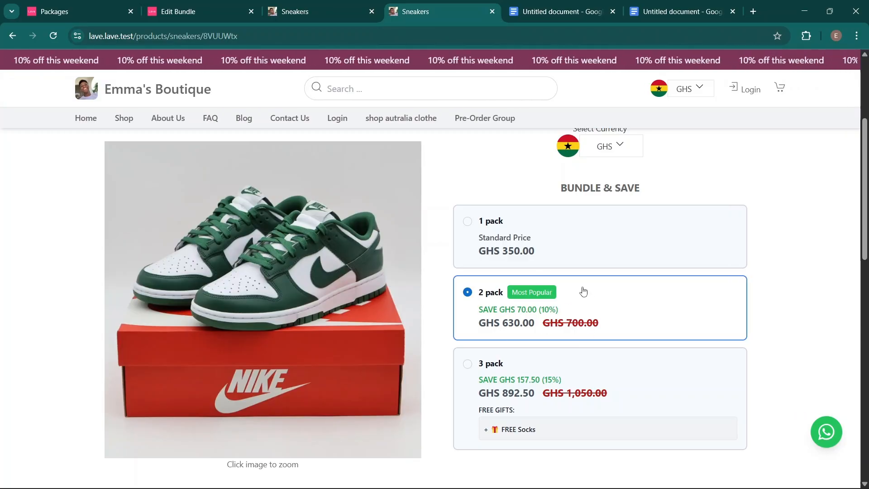
{"action": "left_click", "coordinate": [516, 375]}
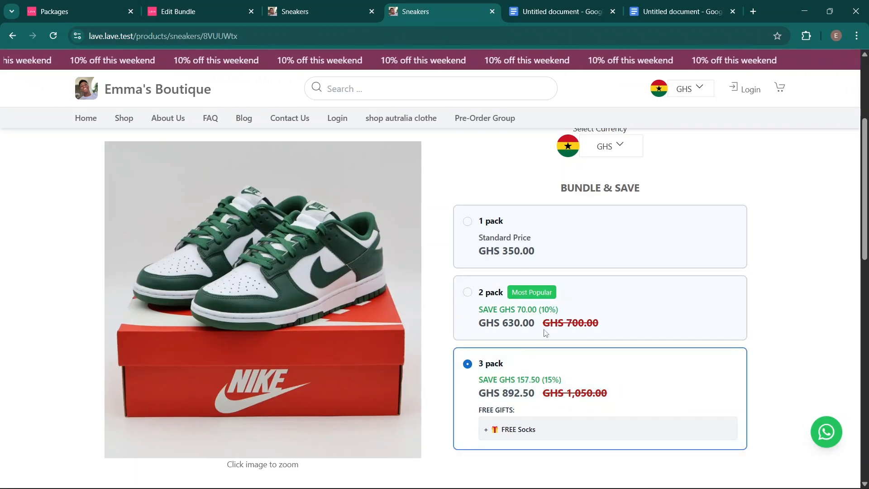
Step: Return to the bundle editor and mark the 3 pack tier as Most Popular
{"action": "left_click", "coordinate": [228, 6]}
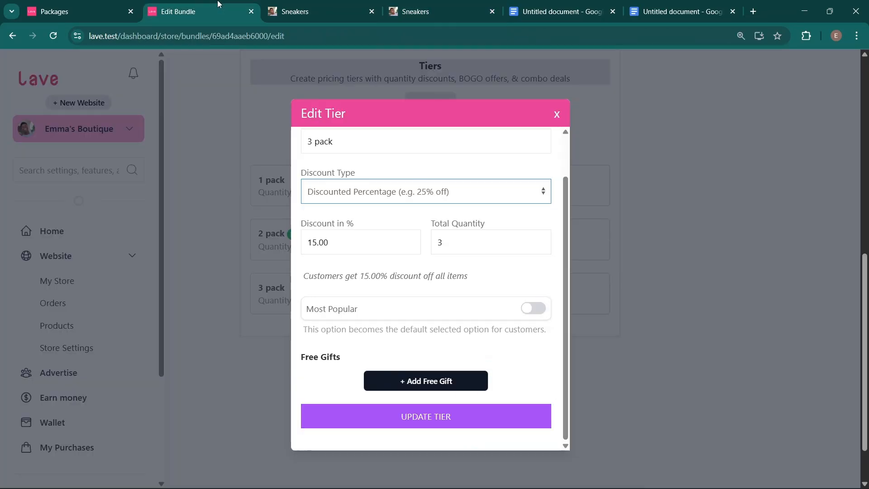
{"action": "left_click", "coordinate": [444, 305]}
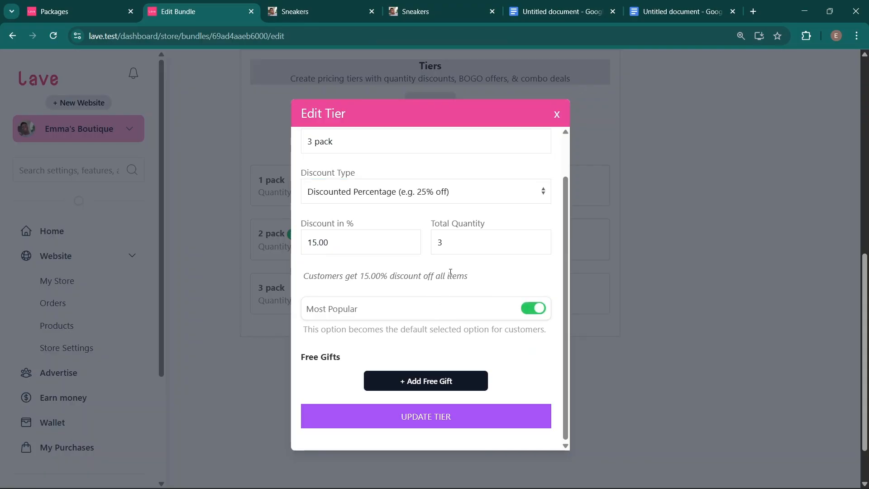
{"action": "scroll", "coordinate": [405, 362], "scroll_direction": "up", "scroll_amount": 2}
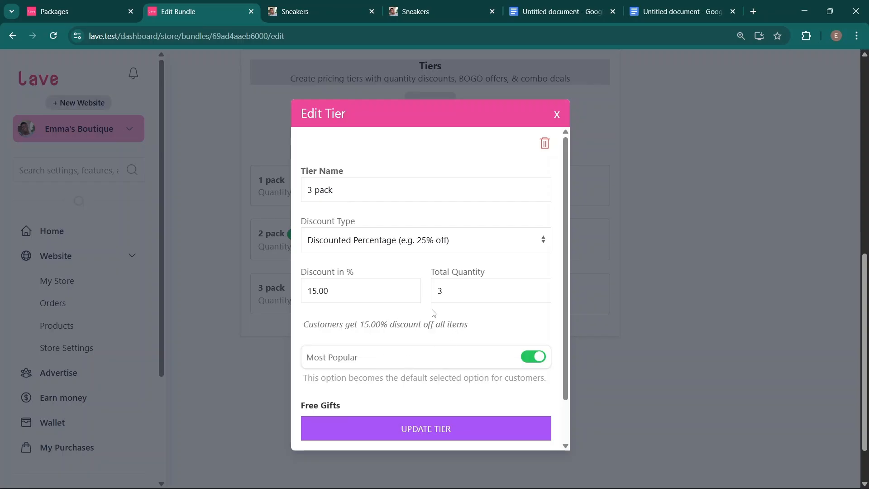
Step: Add the product Dress as a free gift to the 3 pack tier and update the tier
{"action": "scroll", "coordinate": [433, 298], "scroll_direction": "down", "scroll_amount": 1}
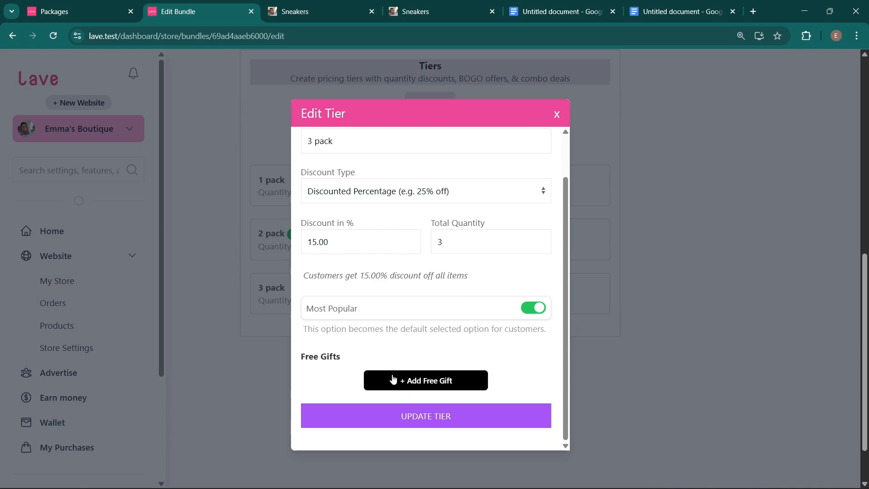
{"action": "left_click", "coordinate": [439, 381]}
{"action": "scroll", "coordinate": [475, 287], "scroll_direction": "down", "scroll_amount": 2}
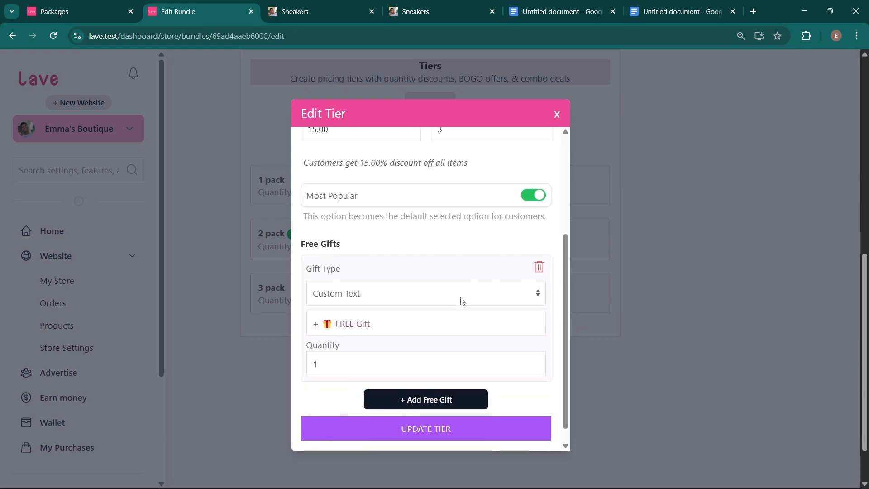
{"action": "left_click", "coordinate": [415, 296]}
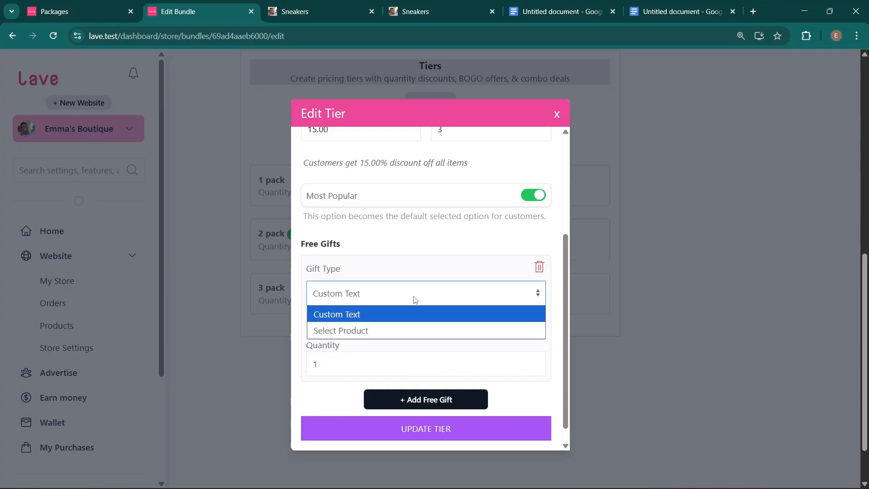
{"action": "left_click", "coordinate": [402, 331]}
{"action": "left_click", "coordinate": [351, 322]}
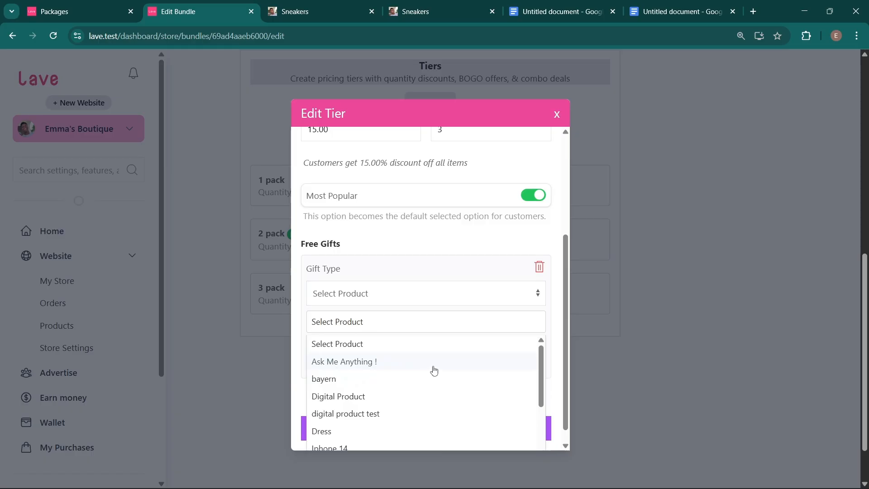
{"action": "scroll", "coordinate": [430, 376], "scroll_direction": "down", "scroll_amount": 1}
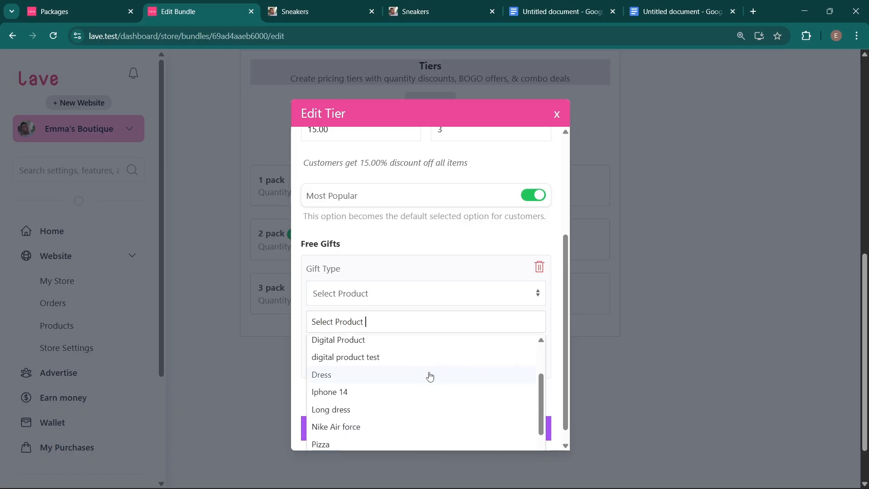
{"action": "left_click", "coordinate": [383, 377]}
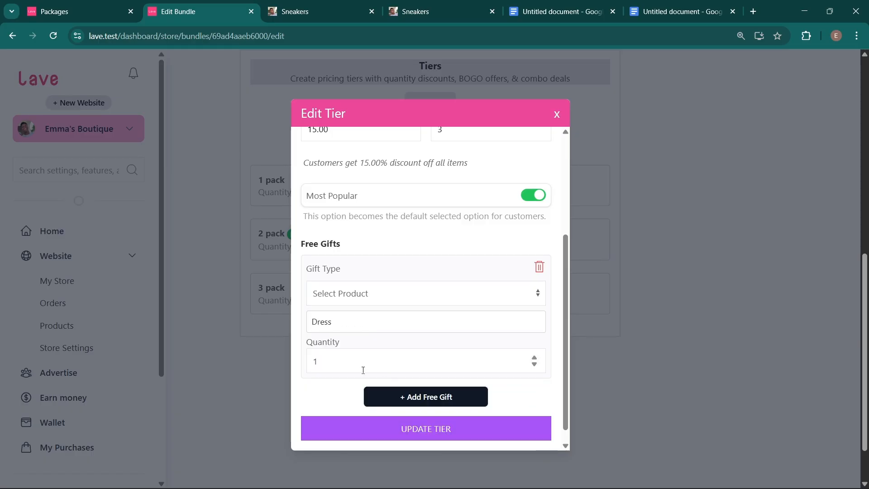
{"action": "left_click", "coordinate": [451, 428]}
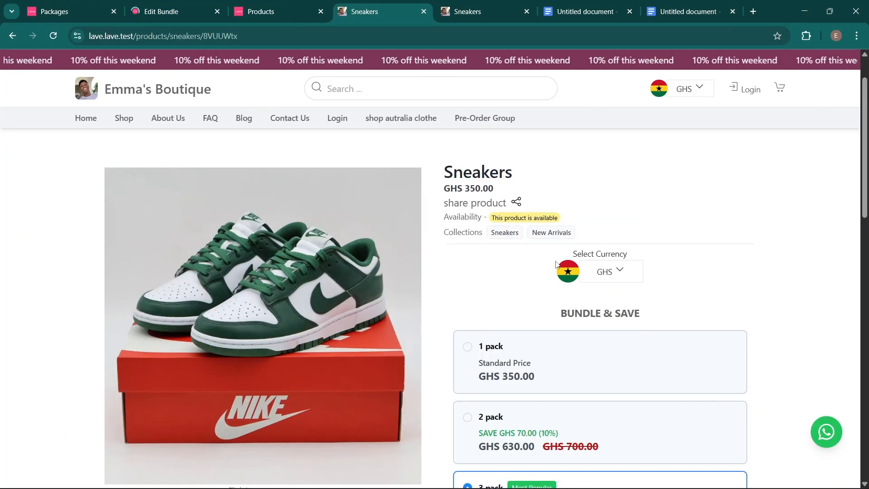
Step: Check how the 3 pack option and its free gift appear on the Sneakers product page, and return to the bundle editor
{"action": "scroll", "coordinate": [576, 312], "scroll_direction": "down", "scroll_amount": 5}
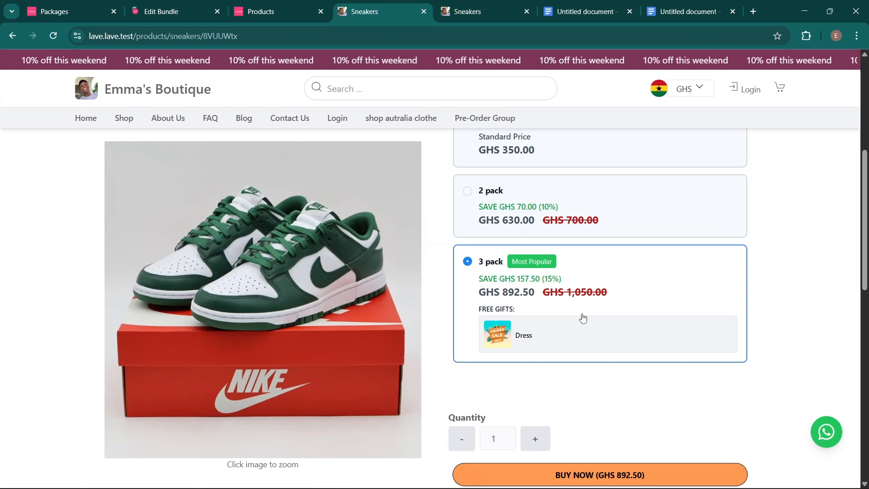
{"action": "scroll", "coordinate": [583, 318], "scroll_direction": "up", "scroll_amount": 1}
{"action": "left_click", "coordinate": [186, 9]}
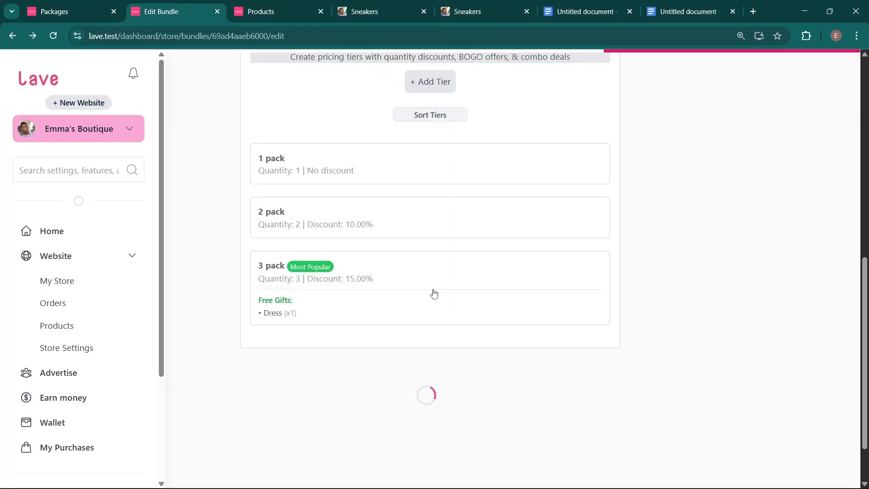
Step: Change the 3 pack tier's free gift from a product to custom text reading "+ 🎁 FREE Socks"
{"action": "left_click", "coordinate": [434, 294]}
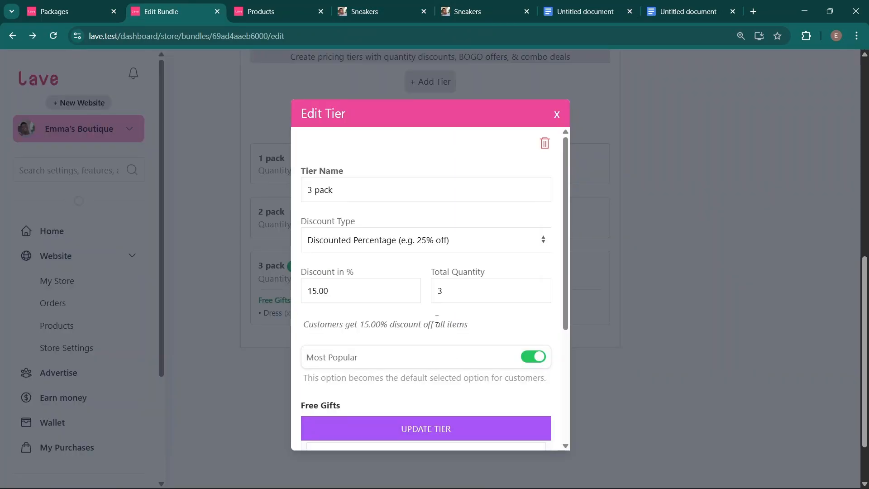
{"action": "scroll", "coordinate": [302, 340], "scroll_direction": "down", "scroll_amount": 4}
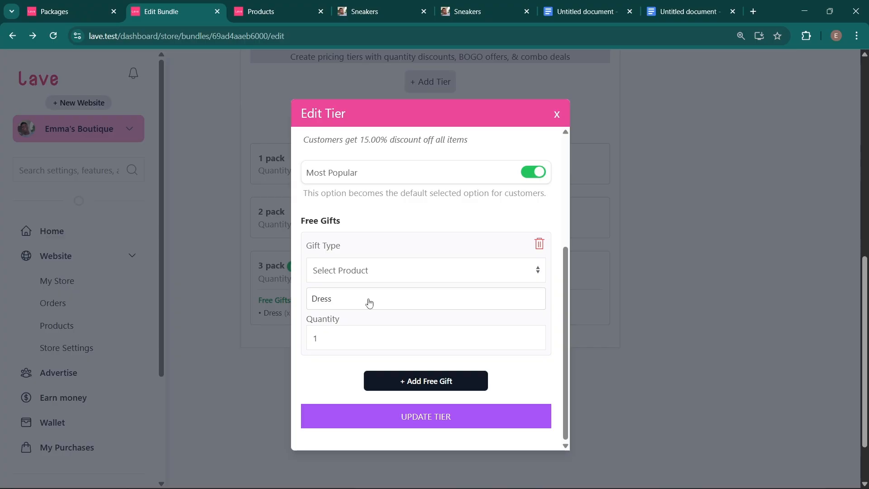
{"action": "left_click", "coordinate": [374, 271]}
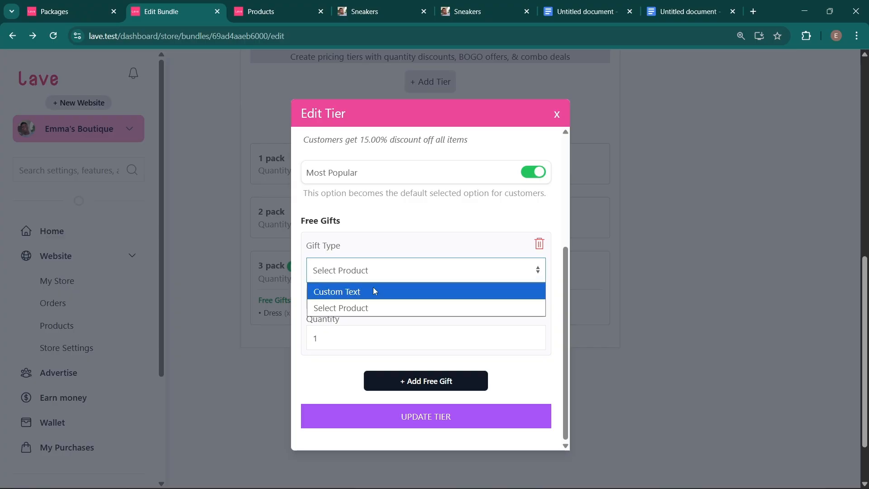
{"action": "left_click", "coordinate": [373, 290]}
{"action": "double_click", "coordinate": [362, 301]}
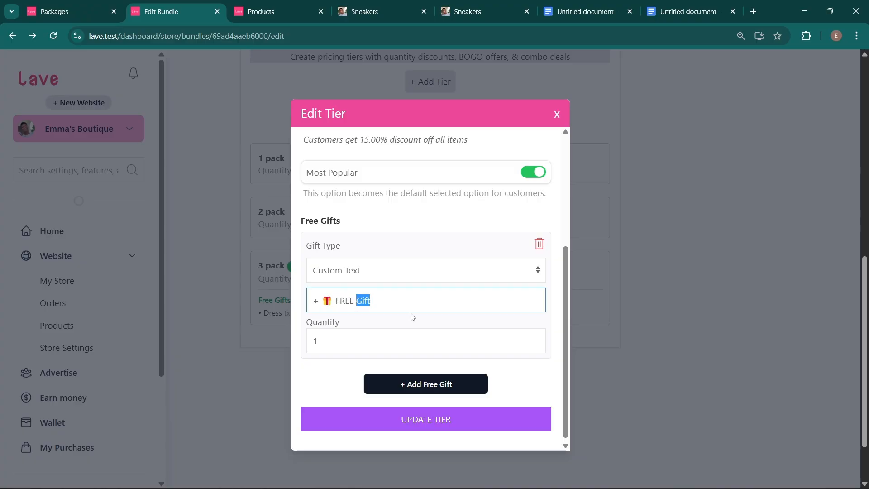
{"action": "key", "text": "Left"}
{"action": "key", "text": "Delete"}
{"action": "type", "text": "Sock"}
{"action": "left_click", "coordinate": [312, 339]}
{"action": "double_click", "coordinate": [310, 344]}
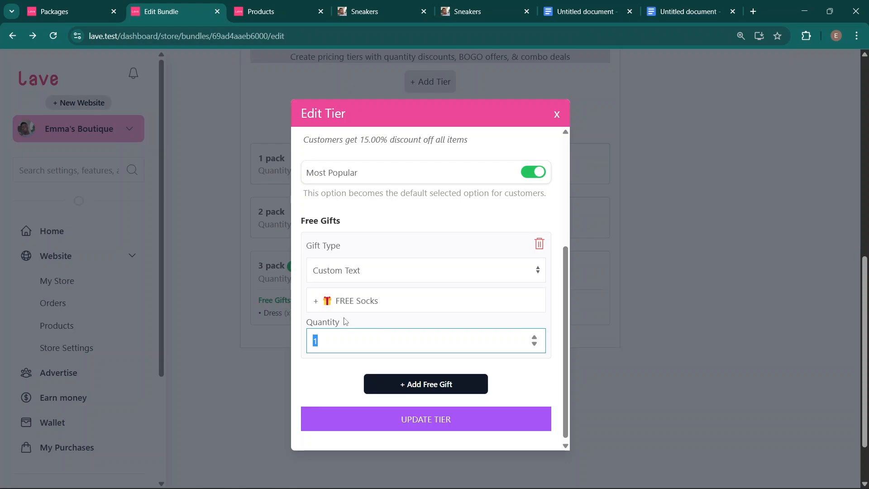
{"action": "left_click", "coordinate": [535, 337]}
{"action": "left_click", "coordinate": [534, 344]}
{"action": "scroll", "coordinate": [440, 335], "scroll_direction": "down", "scroll_amount": 1}
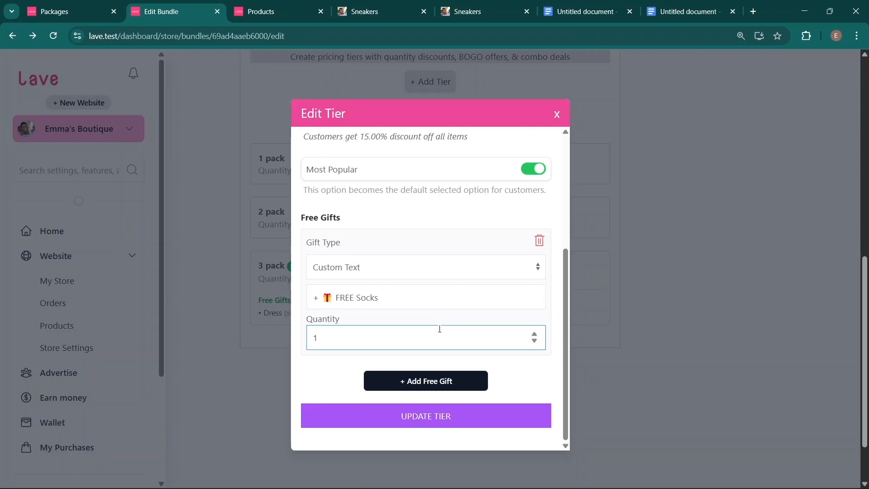
{"action": "left_click", "coordinate": [424, 384]}
{"action": "scroll", "coordinate": [462, 349], "scroll_direction": "down", "scroll_amount": 2}
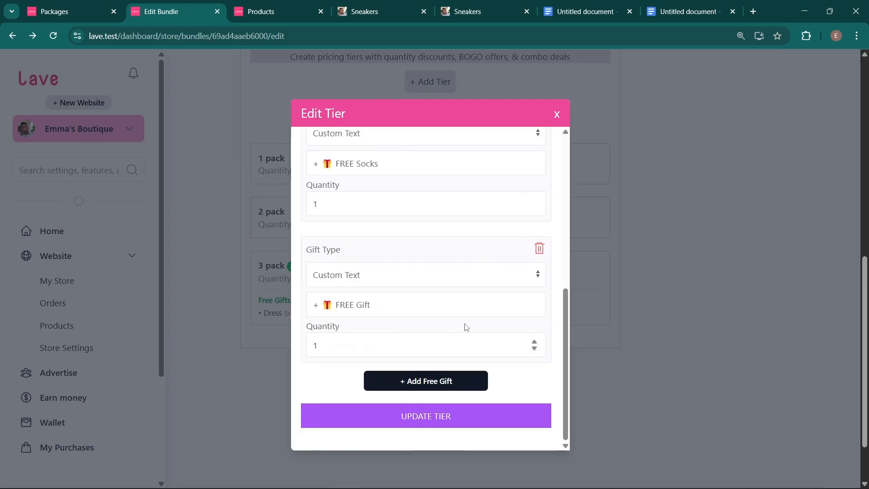
{"action": "left_click", "coordinate": [539, 248]}
Step: Update the 3 pack tier and check on the Sneakers product page how its FREE Socks gift and the three pack options appear
{"action": "left_click", "coordinate": [464, 418]}
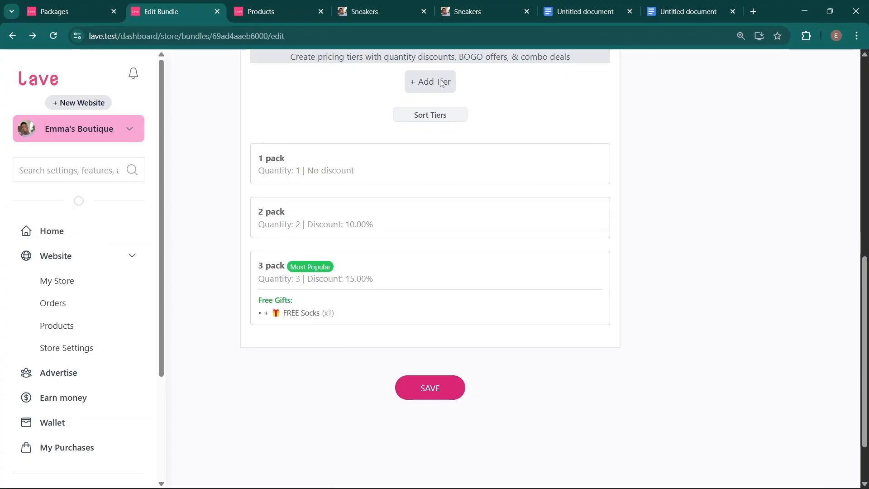
{"action": "left_click", "coordinate": [404, 5]}
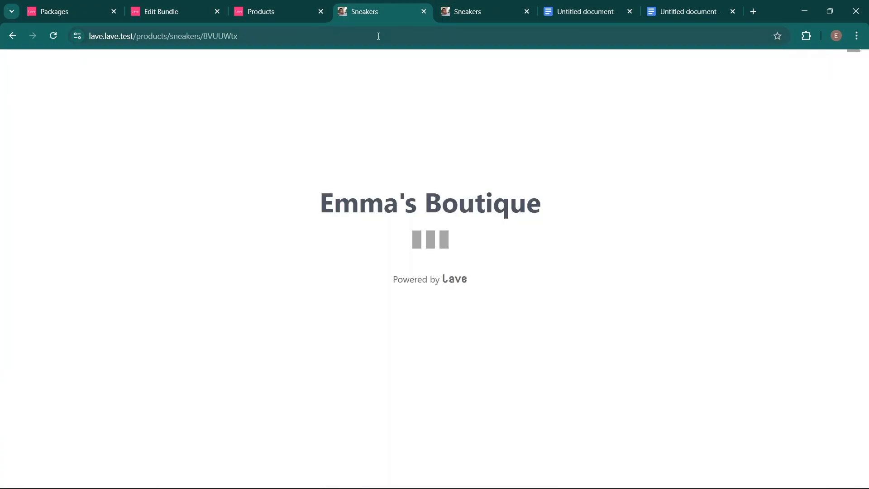
{"action": "scroll", "coordinate": [537, 254], "scroll_direction": "down", "scroll_amount": 5}
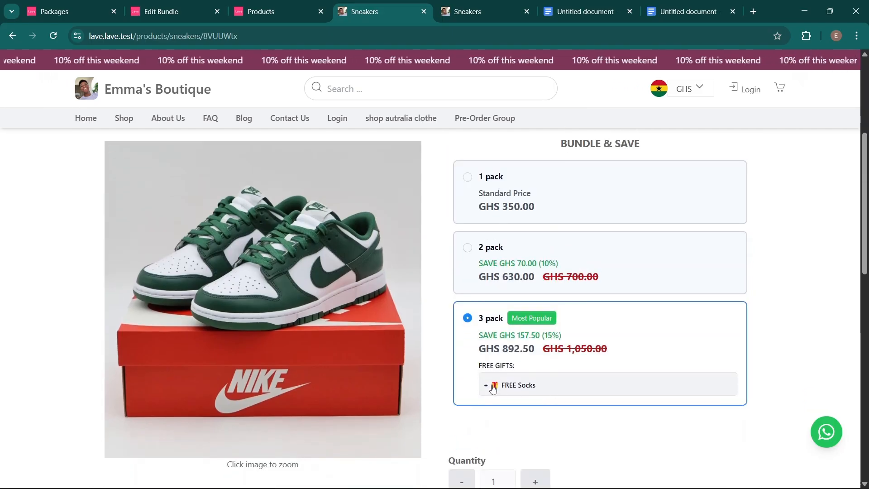
{"action": "left_click_drag", "start_coordinate": [536, 388], "coordinate": [493, 389]}
{"action": "left_click", "coordinate": [530, 392]}
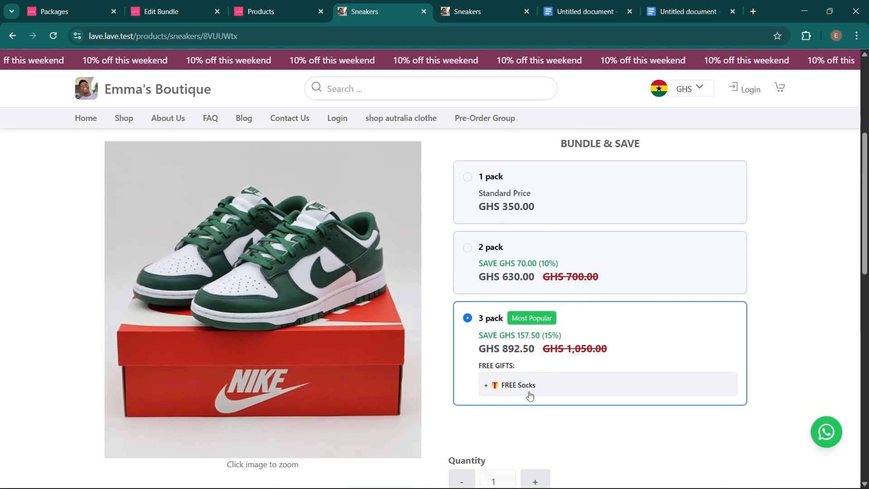
{"action": "left_click", "coordinate": [545, 195]}
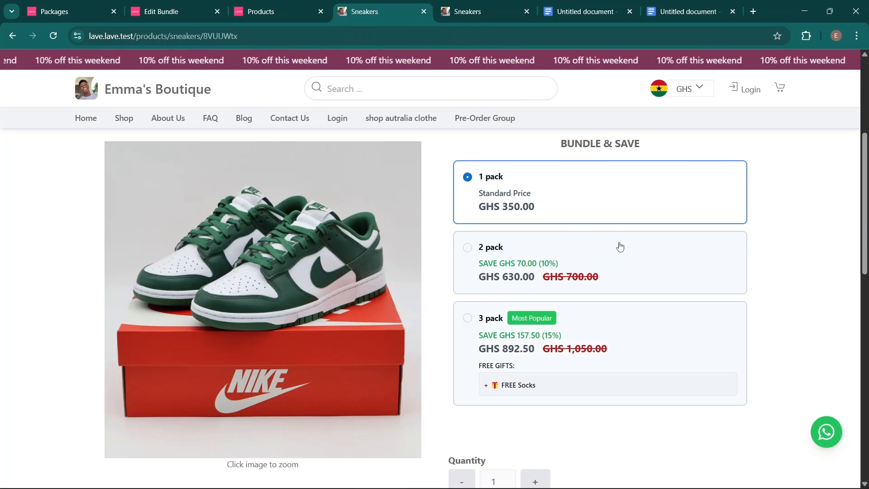
{"action": "left_click", "coordinate": [515, 262]}
{"action": "left_click", "coordinate": [550, 347]}
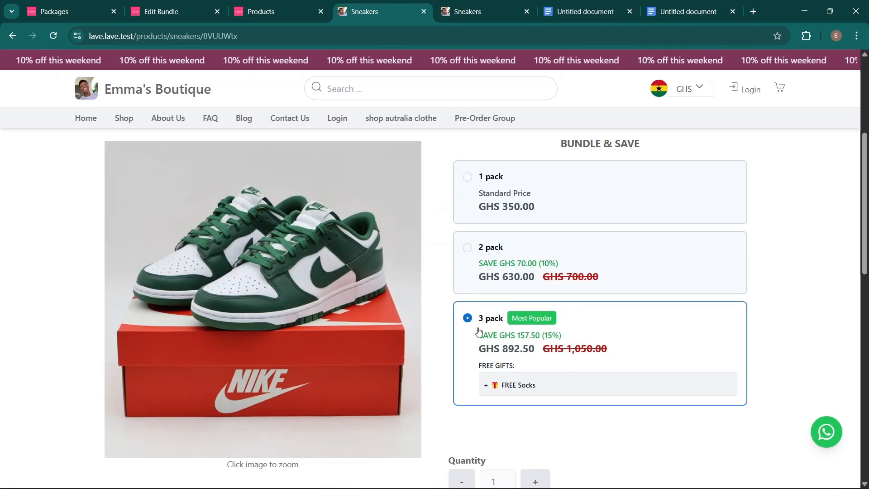
Step: Return to the bundle editor and start a new tier of type Combo, keeping the tier name Combo Deal
{"action": "left_click", "coordinate": [166, 6]}
{"action": "scroll", "coordinate": [448, 248], "scroll_direction": "up", "scroll_amount": 1}
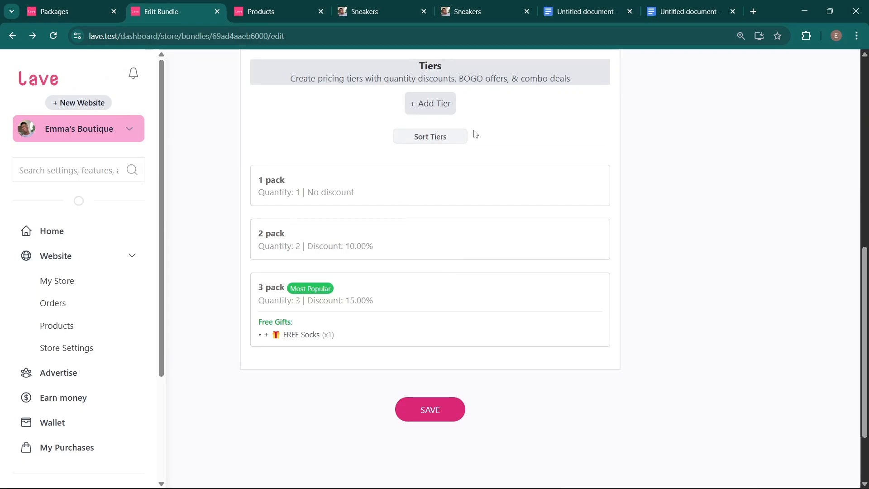
{"action": "left_click", "coordinate": [423, 110]}
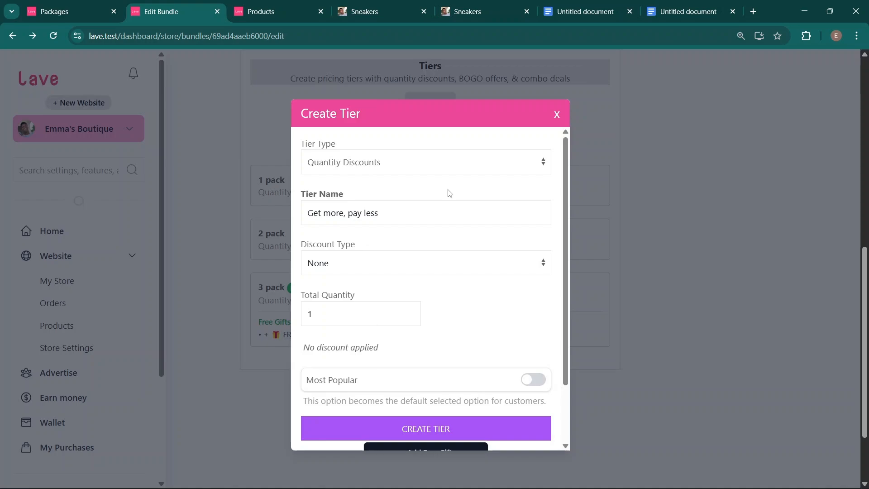
{"action": "left_click", "coordinate": [402, 164]}
{"action": "left_click", "coordinate": [362, 216]}
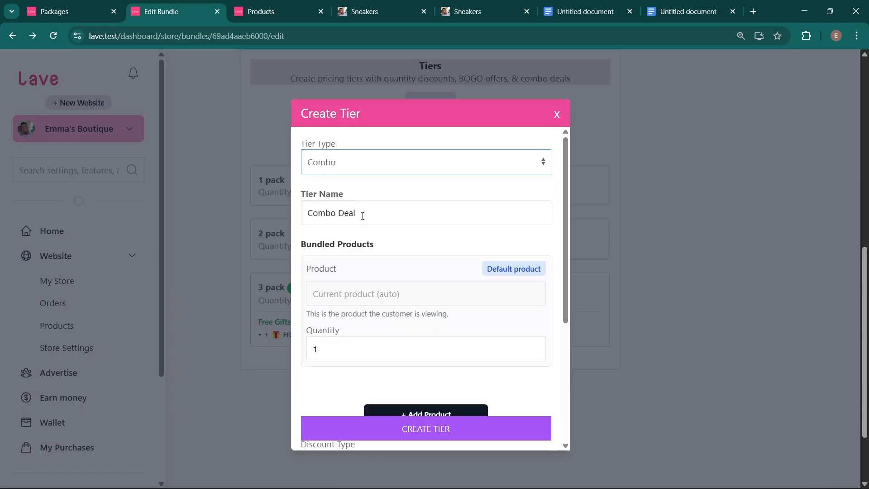
{"action": "left_click", "coordinate": [392, 205]}
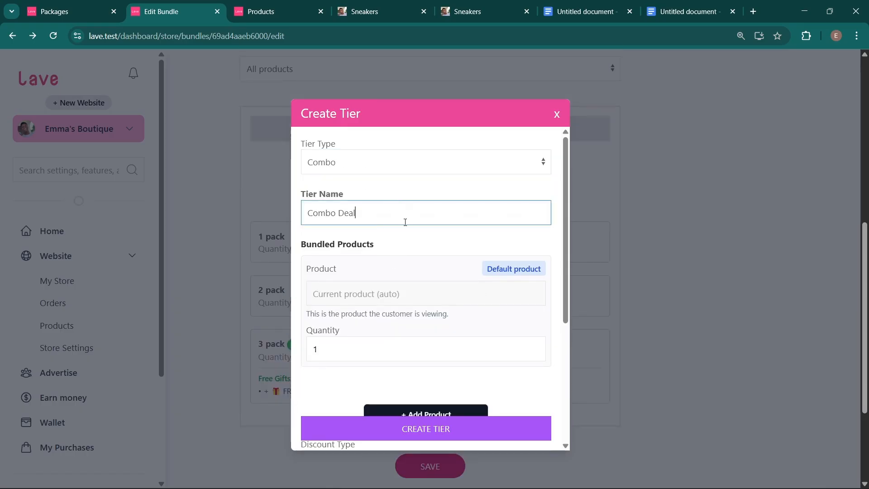
{"action": "left_click", "coordinate": [402, 246]}
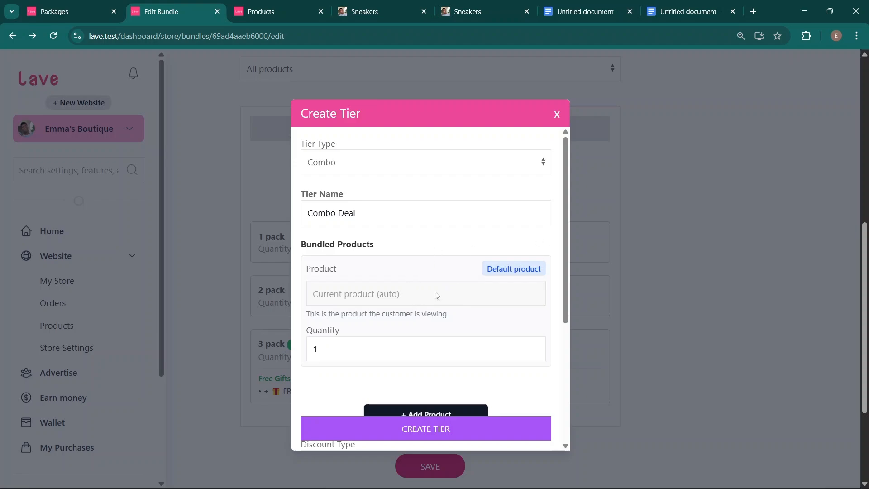
Step: Add a second product entry to the Combo Deal tier's bundled products
{"action": "scroll", "coordinate": [437, 293], "scroll_direction": "down", "scroll_amount": 3}
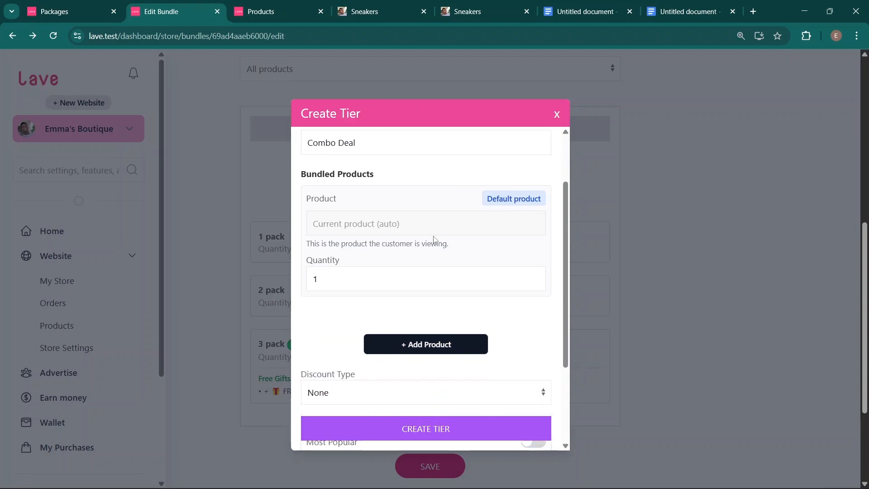
{"action": "scroll", "coordinate": [434, 237], "scroll_direction": "up", "scroll_amount": 3}
{"action": "scroll", "coordinate": [434, 237], "scroll_direction": "down", "scroll_amount": 1}
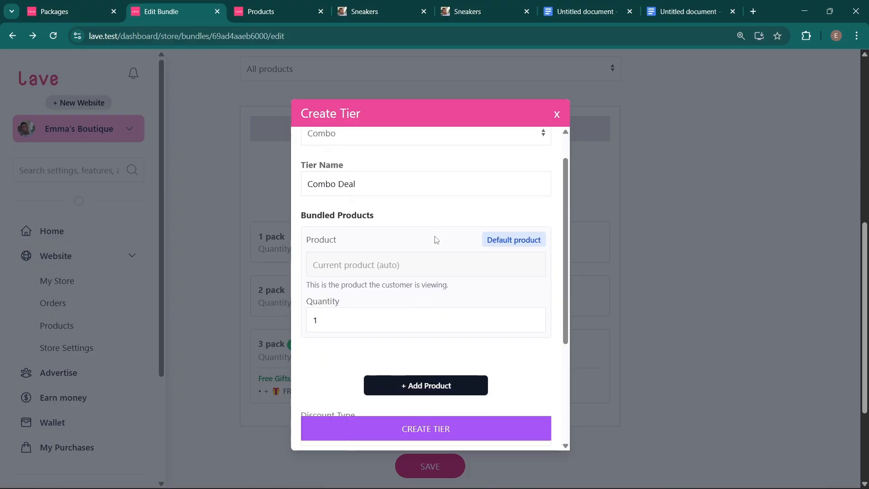
{"action": "left_click", "coordinate": [447, 356]}
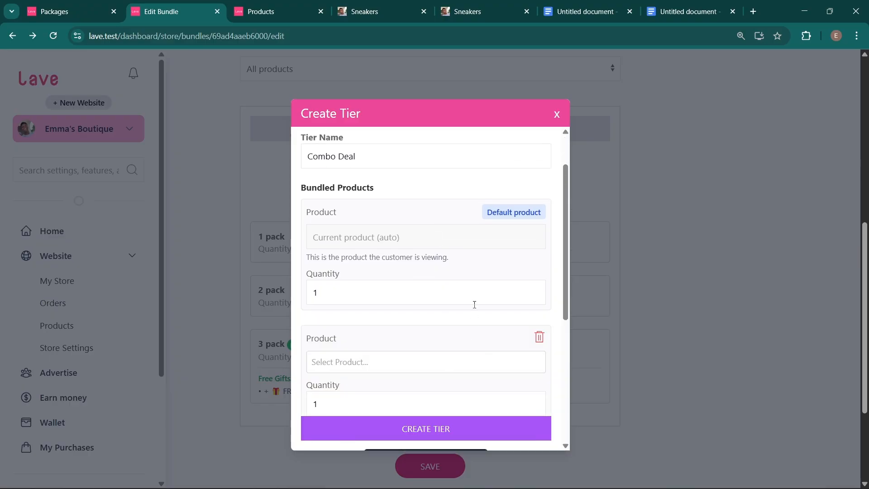
{"action": "scroll", "coordinate": [475, 304], "scroll_direction": "down", "scroll_amount": 1}
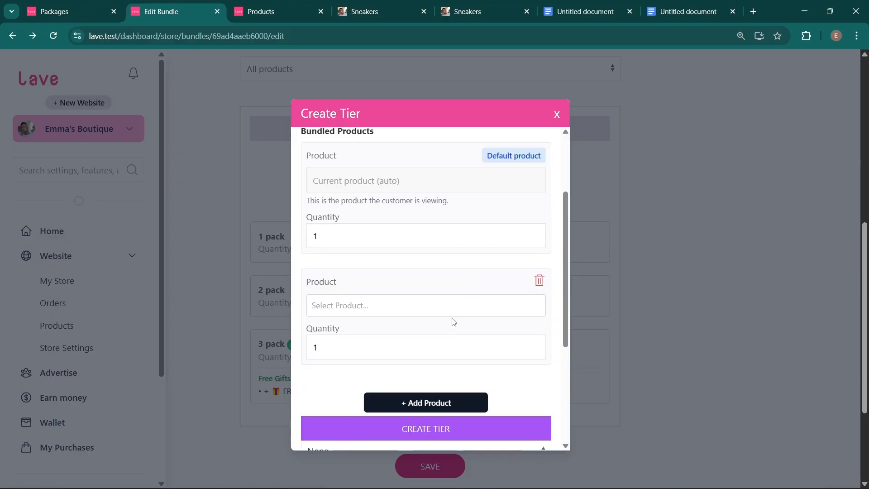
Step: Examine the Sneakers product page as an example of the default product a customer is viewing
{"action": "left_click", "coordinate": [364, 11]}
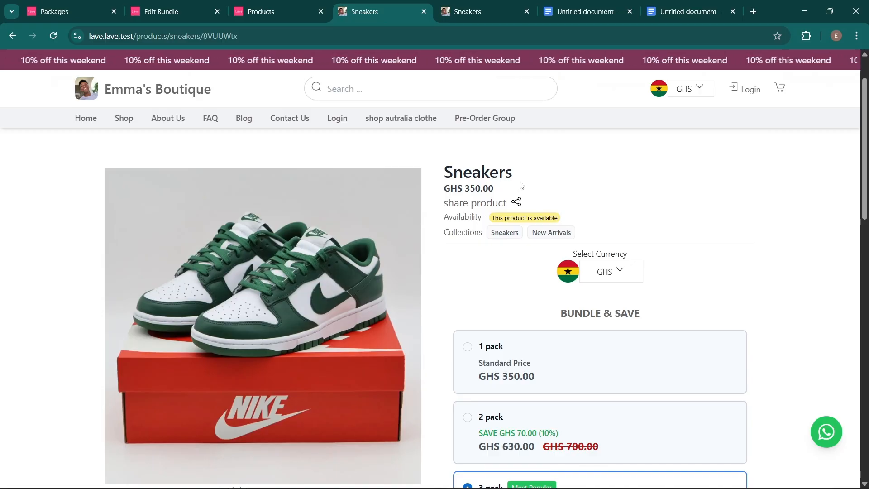
{"action": "scroll", "coordinate": [498, 251], "scroll_direction": "down", "scroll_amount": 2}
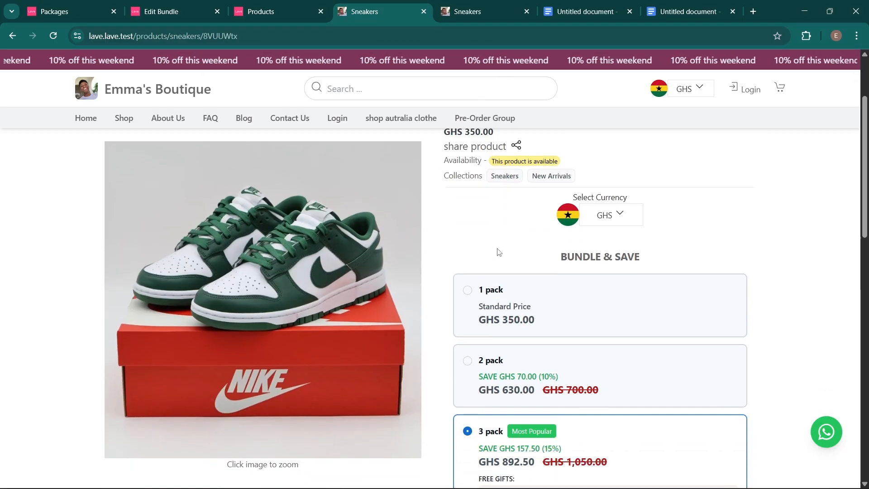
{"action": "scroll", "coordinate": [498, 249], "scroll_direction": "down", "scroll_amount": 1}
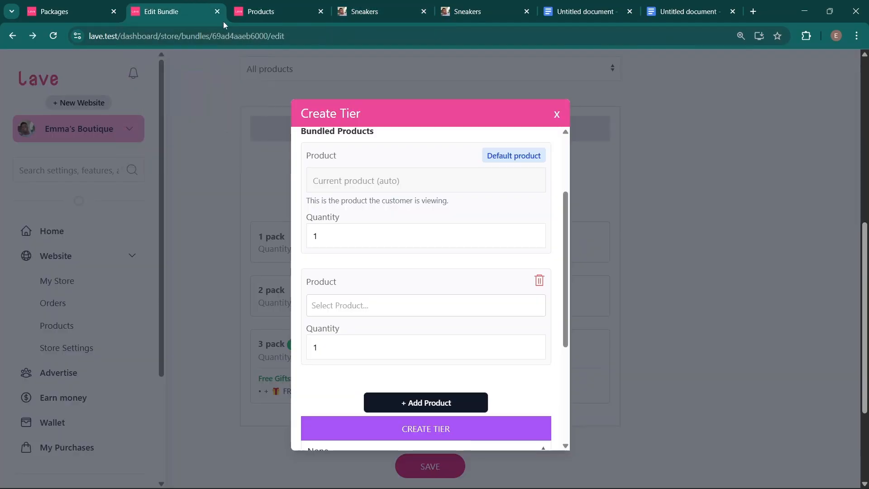
Step: Return to the bundle editor and choose Dress with quantity 1 as the combo's second bundled product
{"action": "left_click", "coordinate": [201, 6]}
{"action": "left_click", "coordinate": [419, 300]}
{"action": "type", "text": "Dress"}
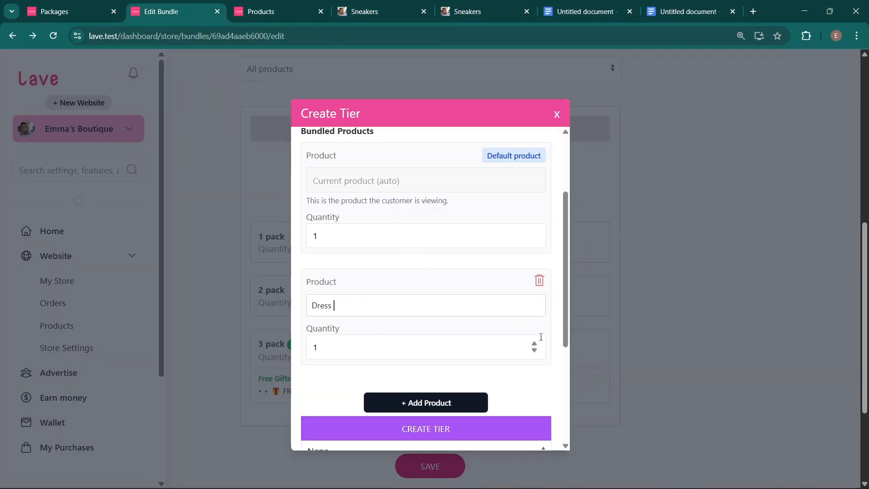
{"action": "left_click", "coordinate": [340, 341]}
{"action": "scroll", "coordinate": [448, 359], "scroll_direction": "down", "scroll_amount": 1}
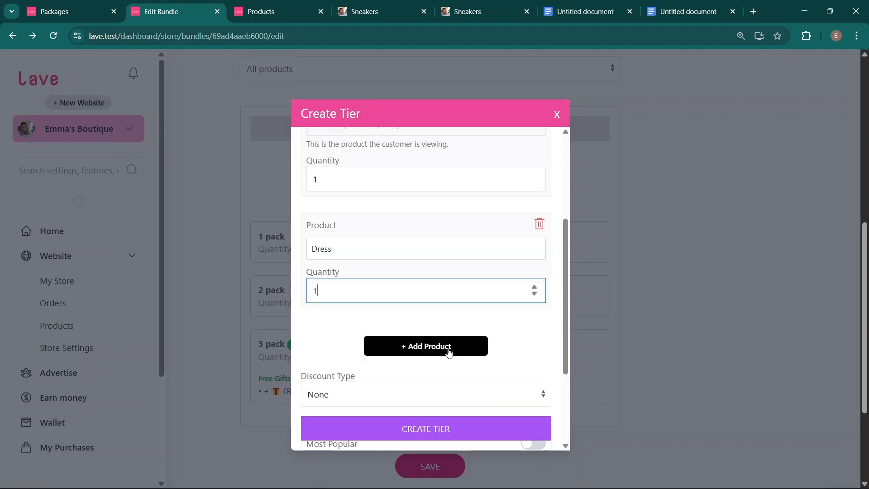
{"action": "left_click", "coordinate": [449, 351]}
{"action": "left_click", "coordinate": [540, 336]}
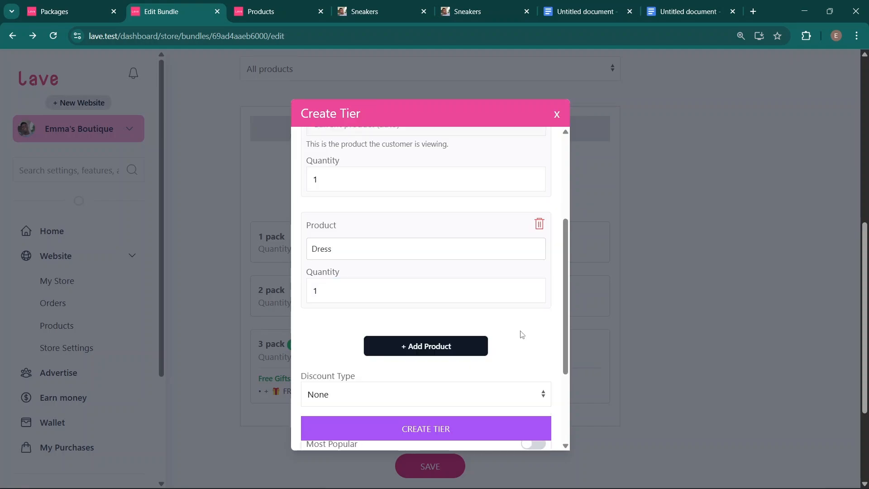
Step: Set the combo tier's discount type to Discounted Percentage with a discount of 30%
{"action": "scroll", "coordinate": [503, 328], "scroll_direction": "down", "scroll_amount": 2}
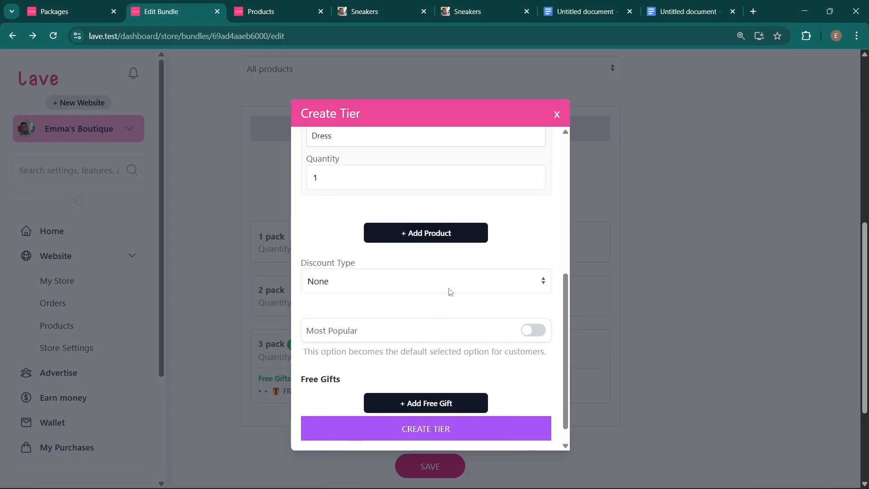
{"action": "scroll", "coordinate": [450, 292], "scroll_direction": "down", "scroll_amount": 1}
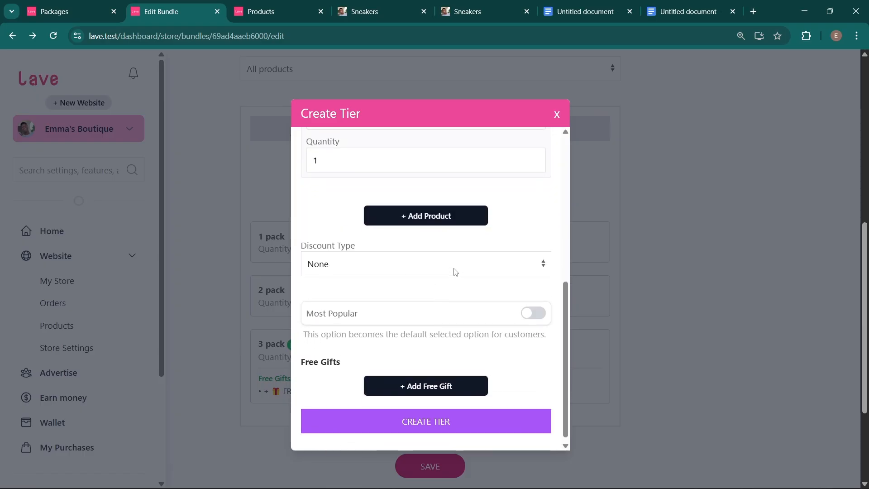
{"action": "scroll", "coordinate": [454, 270], "scroll_direction": "up", "scroll_amount": 5}
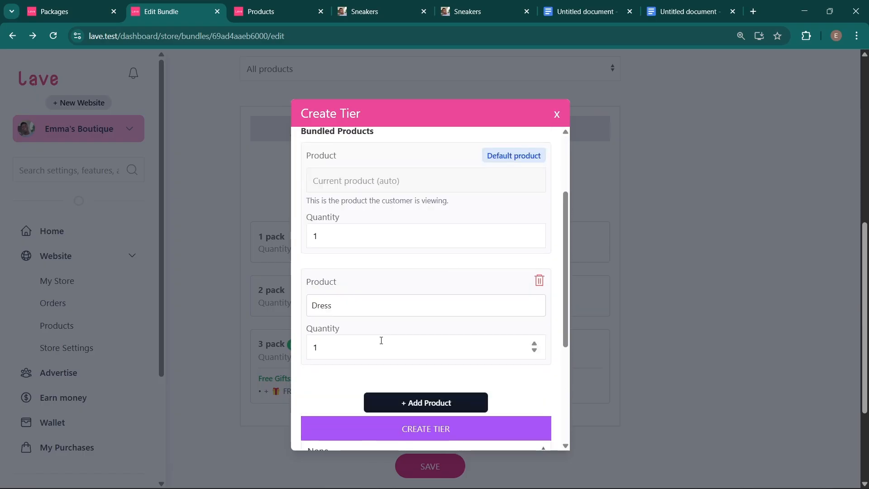
{"action": "left_click_drag", "start_coordinate": [308, 282], "coordinate": [404, 348]}
{"action": "left_click", "coordinate": [397, 168]}
{"action": "scroll", "coordinate": [365, 180], "scroll_direction": "up", "scroll_amount": 1}
{"action": "scroll", "coordinate": [371, 252], "scroll_direction": "down", "scroll_amount": 5}
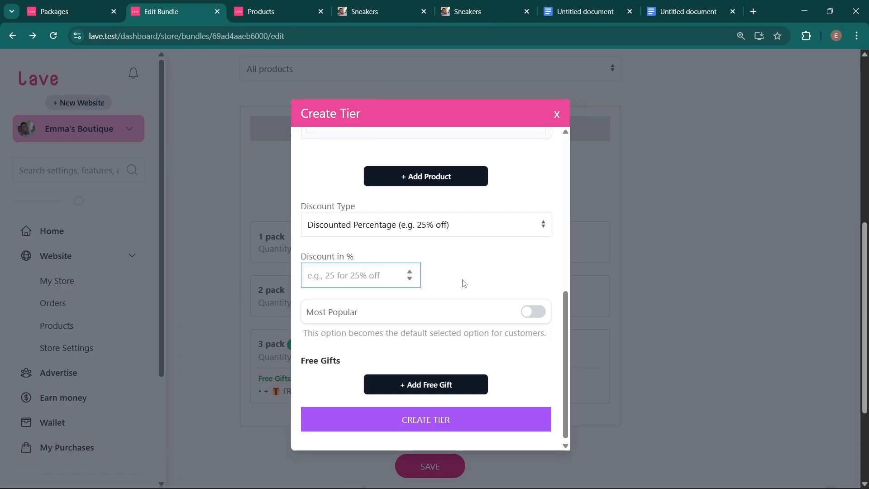
{"action": "type", "text": "30"}
{"action": "scroll", "coordinate": [481, 289], "scroll_direction": "down", "scroll_amount": 1}
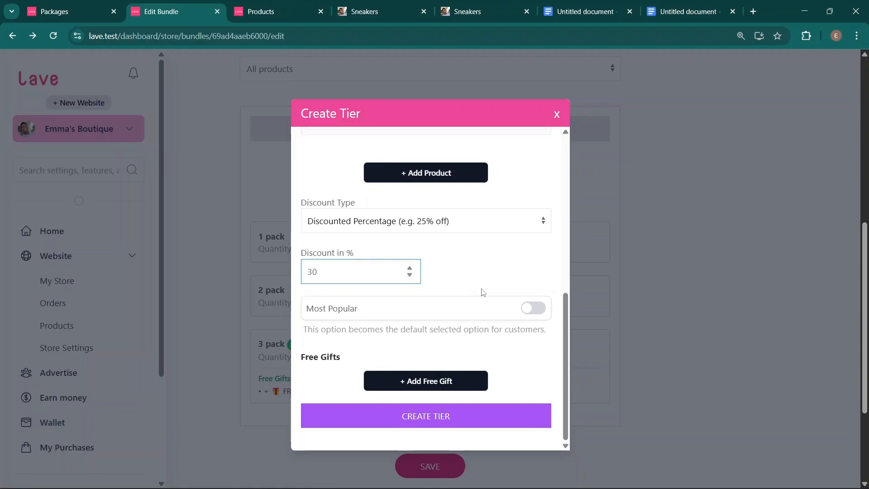
Step: Mark the combo tier as Most Popular and create the tier
{"action": "left_click", "coordinate": [478, 315]}
{"action": "scroll", "coordinate": [491, 292], "scroll_direction": "down", "scroll_amount": 1}
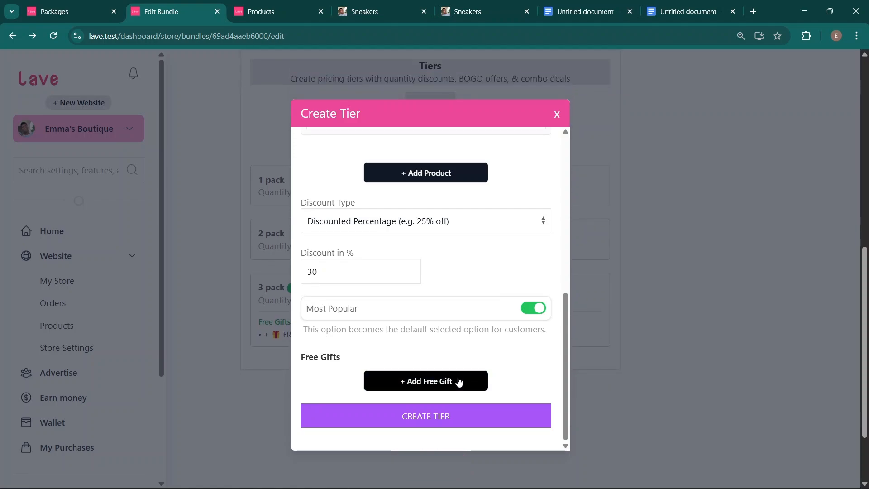
{"action": "left_click", "coordinate": [457, 415]}
{"action": "scroll", "coordinate": [409, 333], "scroll_direction": "down", "scroll_amount": 1}
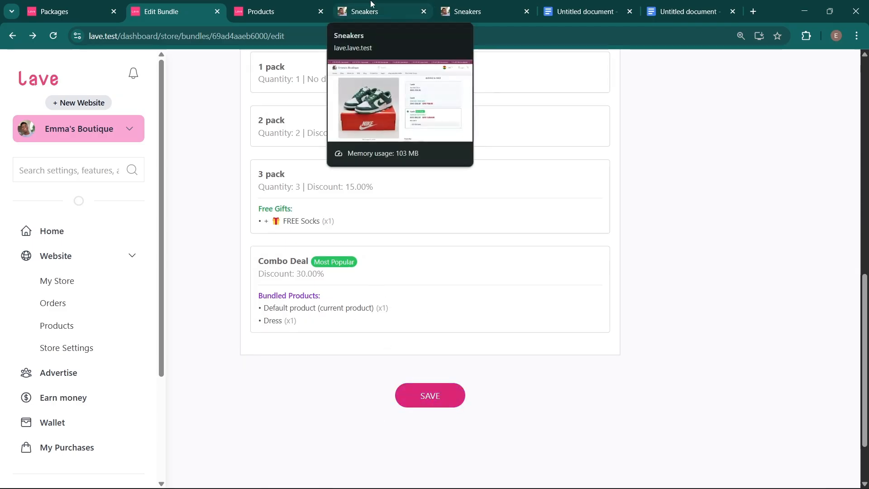
Step: Examine the Sneakers product page for the bundle tiers, including the Combo Deal's products, price and discount
{"action": "left_click", "coordinate": [371, 6]}
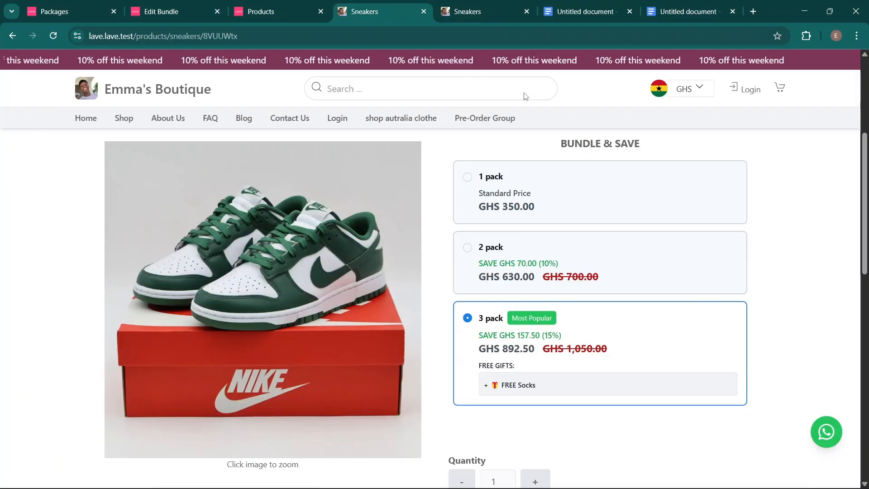
{"action": "scroll", "coordinate": [596, 268], "scroll_direction": "down", "scroll_amount": 8}
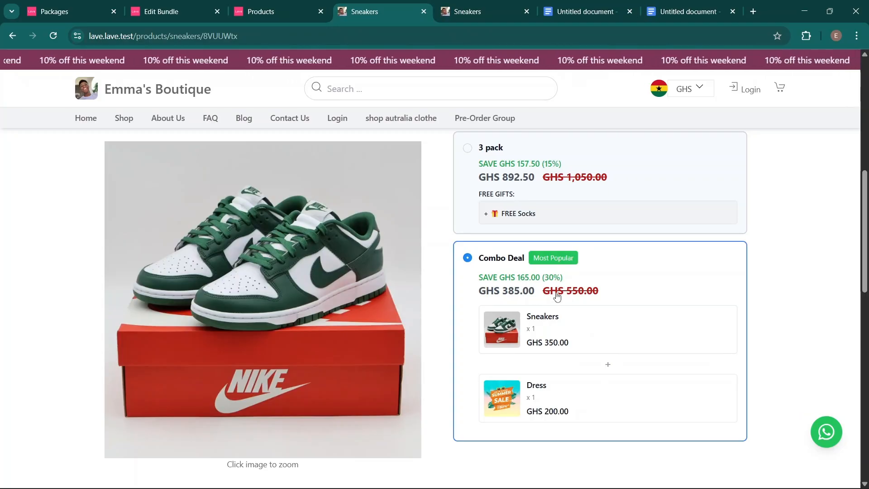
{"action": "left_click_drag", "start_coordinate": [549, 296], "coordinate": [595, 294]}
{"action": "left_click", "coordinate": [513, 298]}
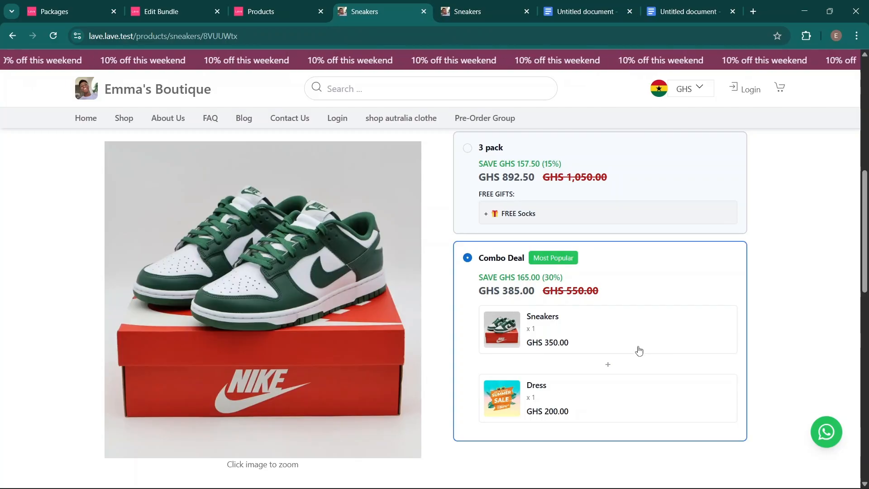
{"action": "scroll", "coordinate": [639, 350], "scroll_direction": "down", "scroll_amount": 2}
{"action": "scroll", "coordinate": [638, 351], "scroll_direction": "up", "scroll_amount": 8}
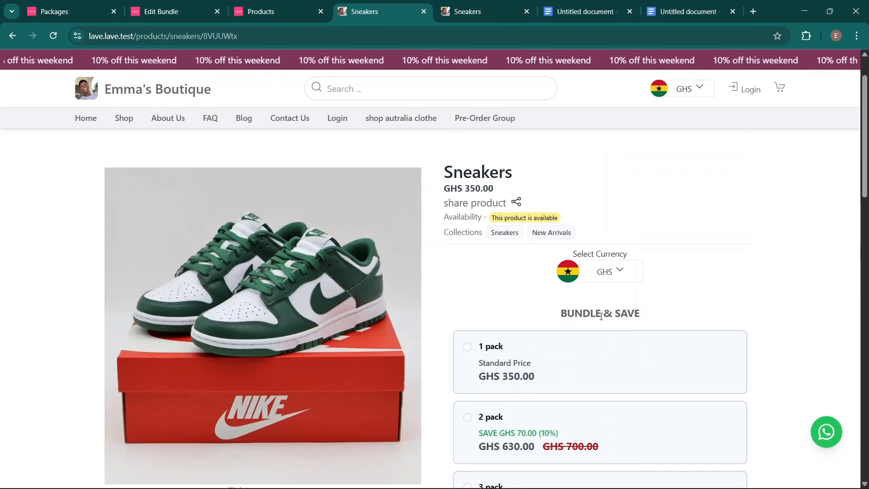
{"action": "scroll", "coordinate": [601, 316], "scroll_direction": "down", "scroll_amount": 1}
{"action": "scroll", "coordinate": [600, 316], "scroll_direction": "down", "scroll_amount": 2}
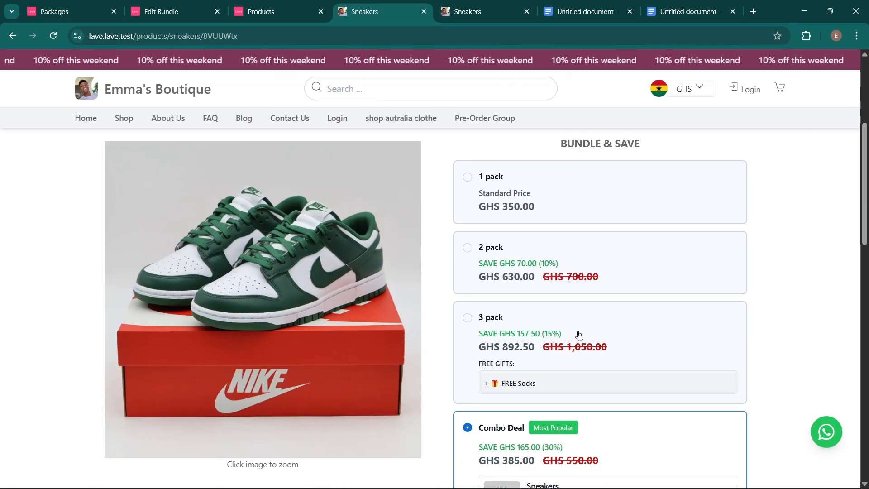
{"action": "scroll", "coordinate": [620, 274], "scroll_direction": "down", "scroll_amount": 3}
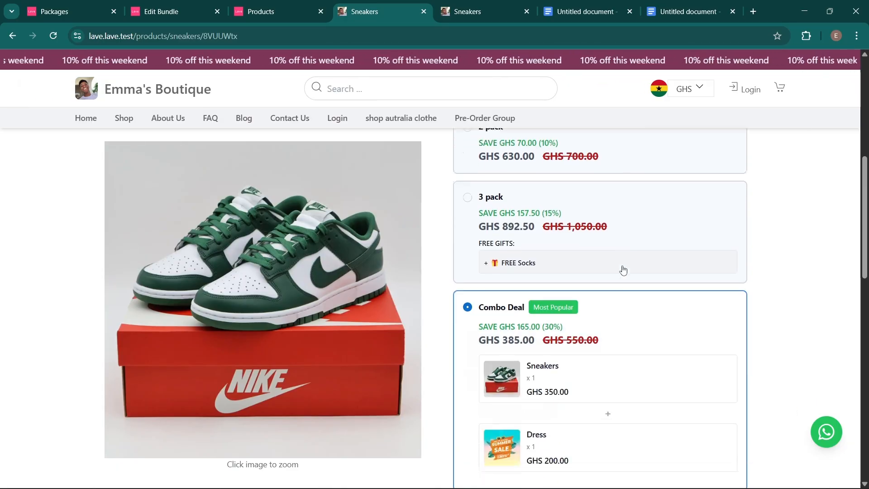
Step: Return to the bundle editor and save the bundle with its four tiers
{"action": "left_click", "coordinate": [201, 4]}
{"action": "scroll", "coordinate": [477, 265], "scroll_direction": "up", "scroll_amount": 5}
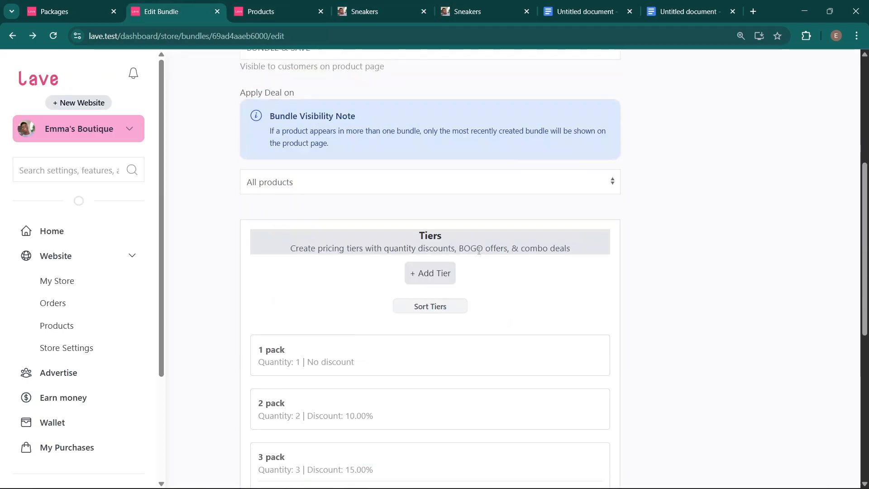
{"action": "scroll", "coordinate": [496, 226], "scroll_direction": "down", "scroll_amount": 6}
{"action": "left_click", "coordinate": [432, 321]}
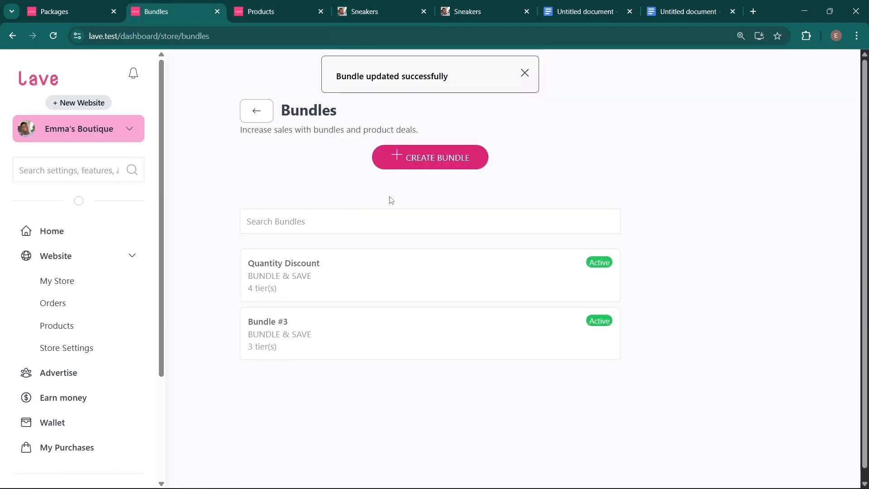
Step: Create a new bundle from the Buy X, Get Y Free template and name it BOGOF
{"action": "left_click", "coordinate": [430, 160]}
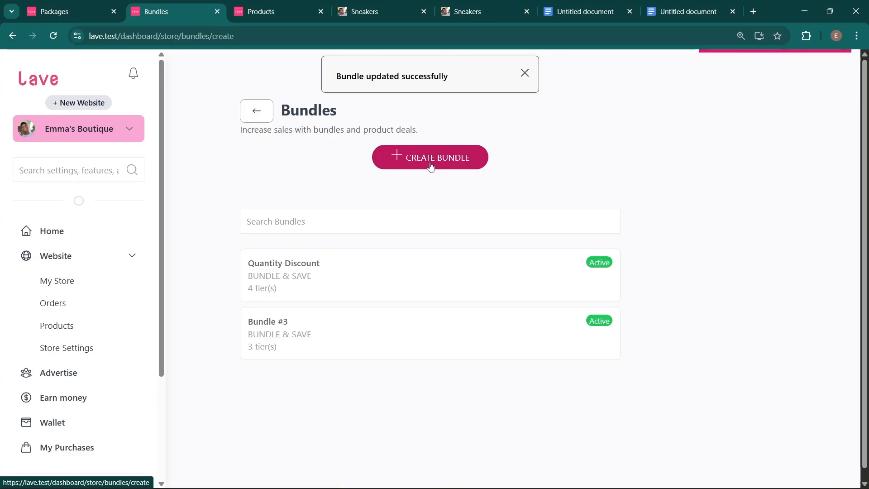
{"action": "scroll", "coordinate": [516, 204], "scroll_direction": "down", "scroll_amount": 1}
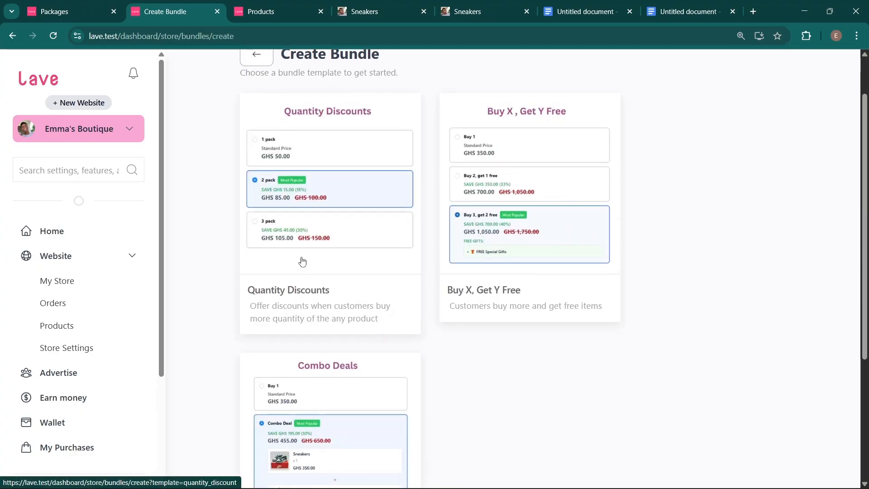
{"action": "left_click", "coordinate": [517, 180]}
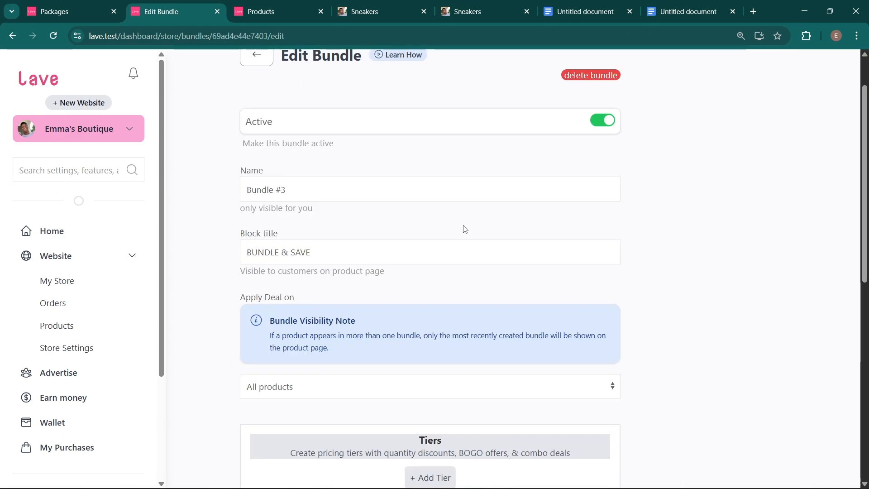
{"action": "type", "text": "B"}
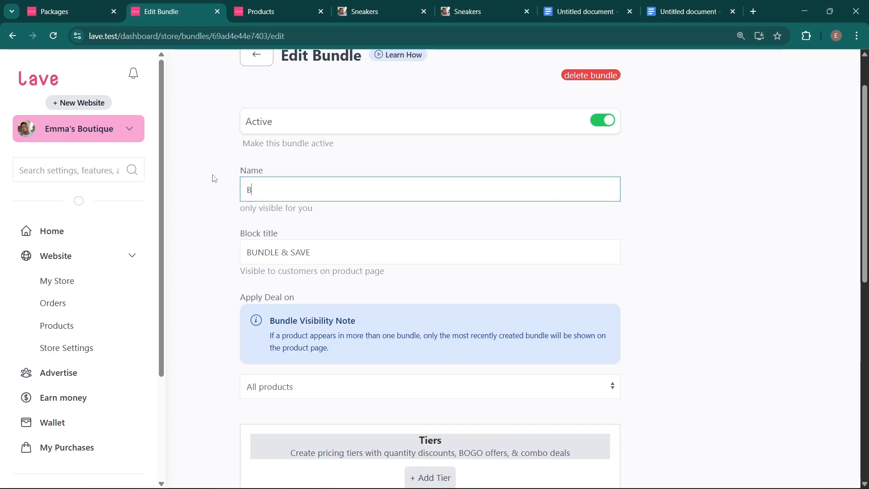
{"action": "type", "text": "OGOF"}
Step: Set the "Buy 3, get 2 free" tier to buy 5 and get 3 free, and mark it as Most Popular
{"action": "scroll", "coordinate": [409, 193], "scroll_direction": "down", "scroll_amount": 8}
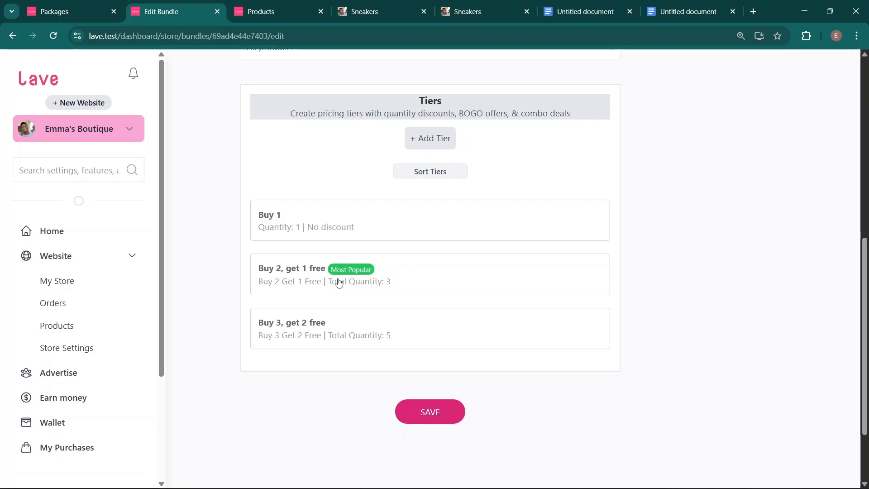
{"action": "left_click", "coordinate": [400, 330]}
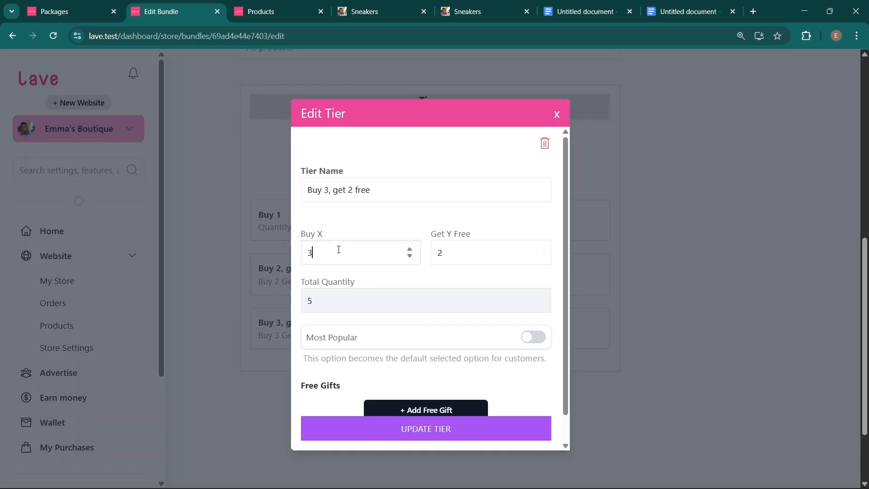
{"action": "left_click_drag", "start_coordinate": [340, 249], "coordinate": [295, 260]}
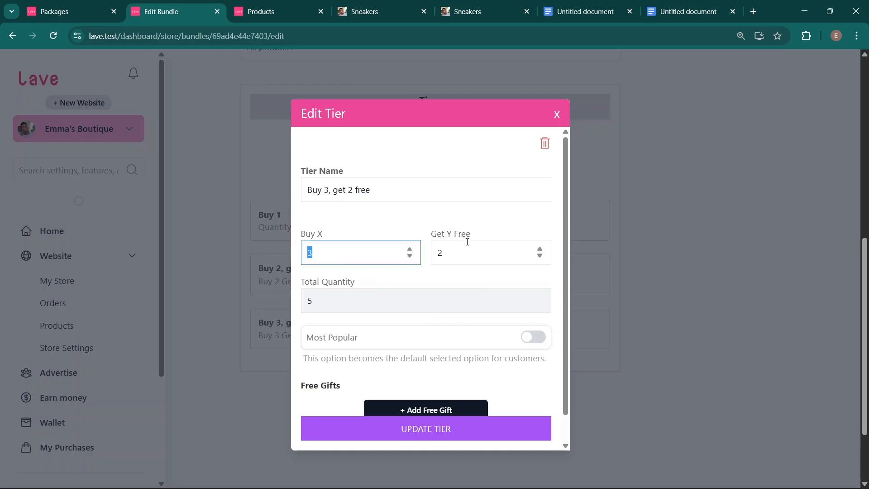
{"action": "left_click", "coordinate": [471, 254]}
{"action": "left_click", "coordinate": [359, 255]}
{"action": "type", "text": "5"}
{"action": "left_click", "coordinate": [454, 252]}
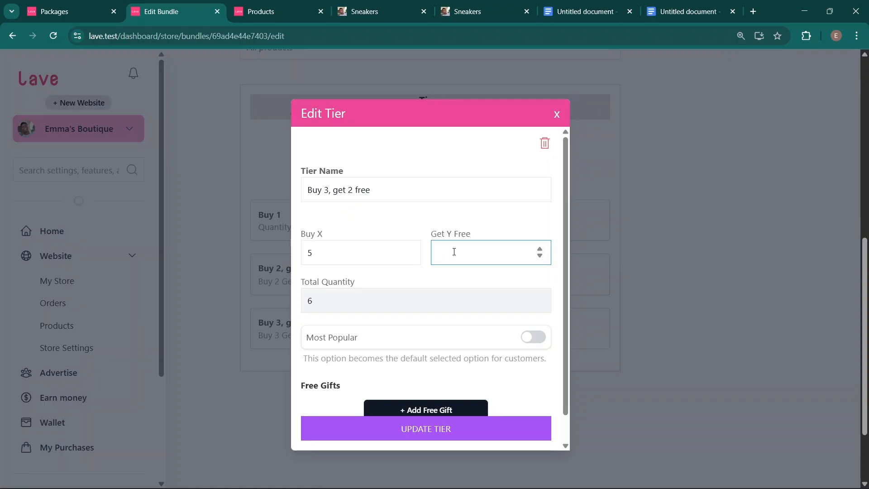
{"action": "left_click", "coordinate": [437, 340]}
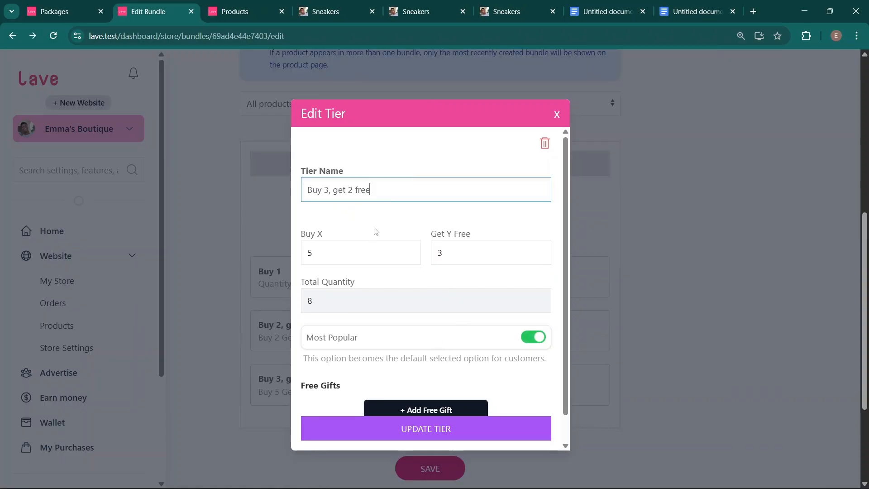
Step: Rename the tier "Buy 5, get 3 free" to match its quantities and update the tier
{"action": "left_click", "coordinate": [318, 258]}
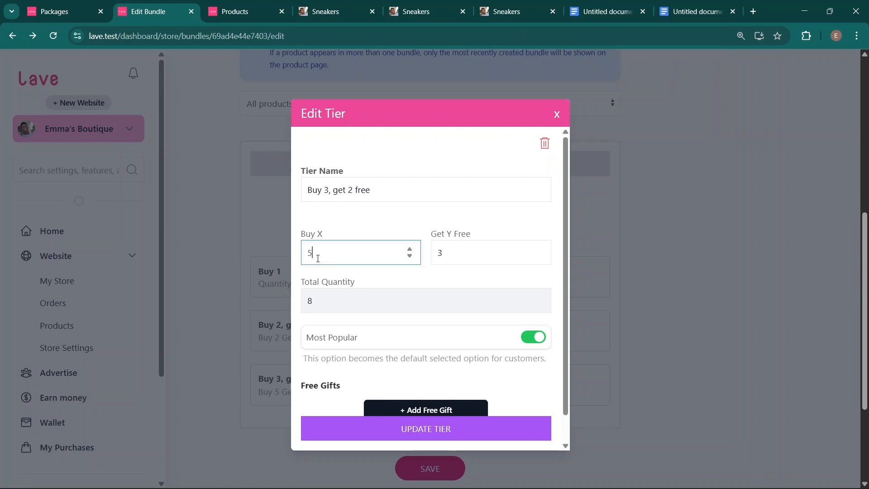
{"action": "key", "text": "Tab"}
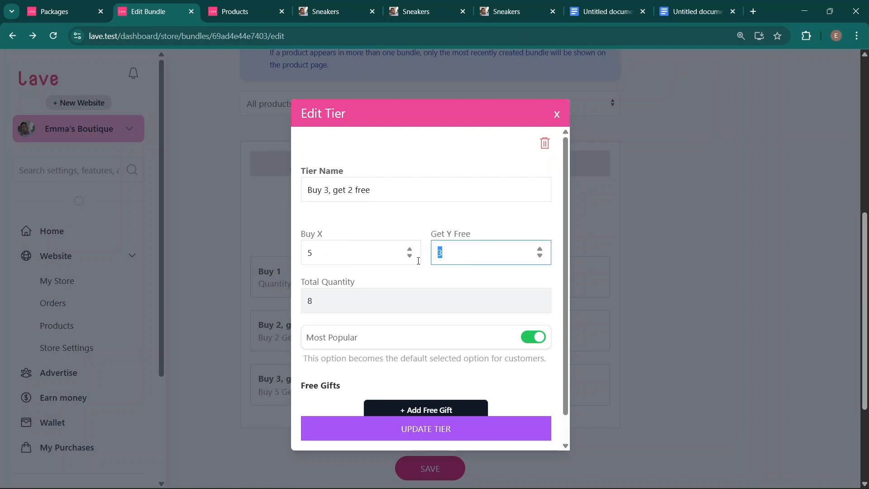
{"action": "left_click", "coordinate": [325, 190]}
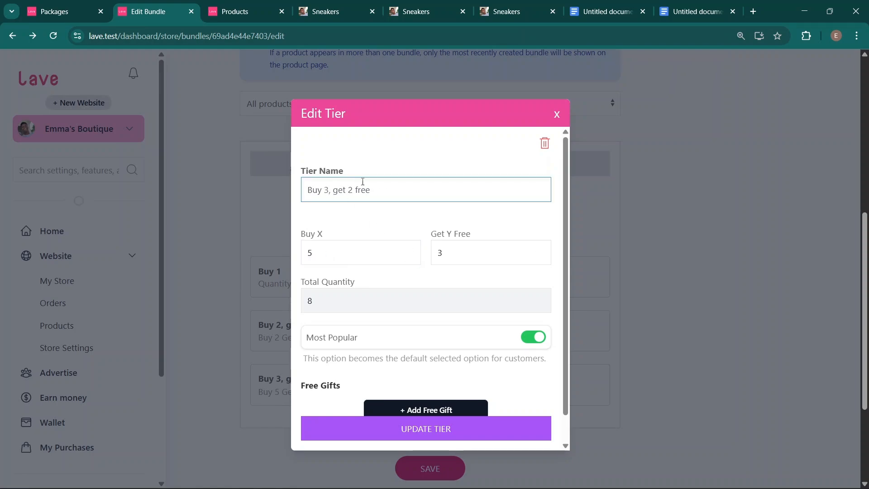
{"action": "left_click", "coordinate": [317, 259]}
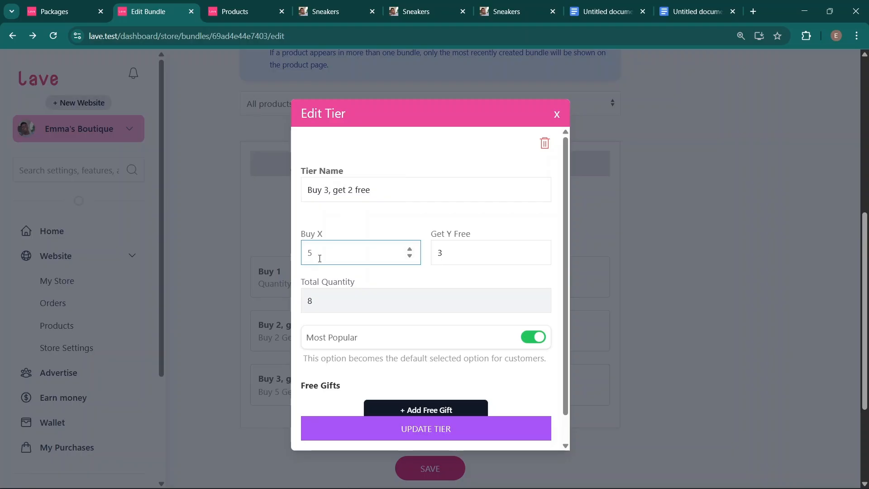
{"action": "left_click", "coordinate": [329, 195]}
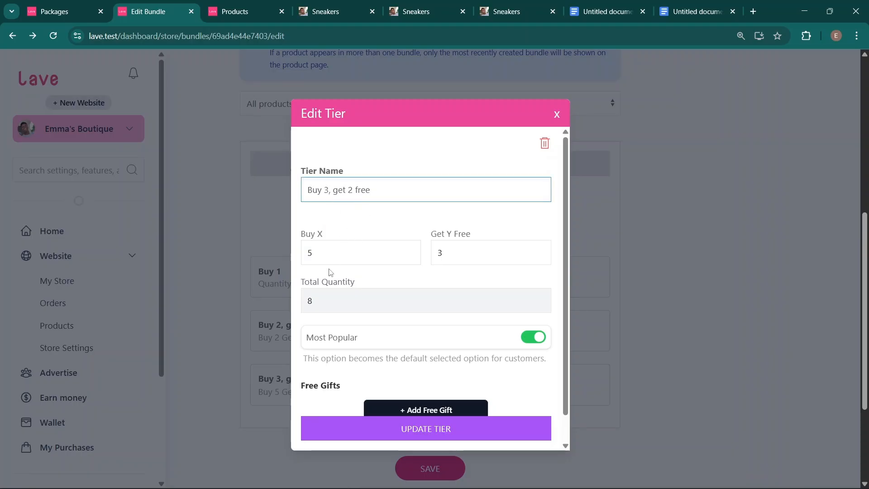
{"action": "key", "text": "BackSpace"}
{"action": "type", "text": "5"}
{"action": "scroll", "coordinate": [384, 275], "scroll_direction": "down", "scroll_amount": 1}
{"action": "left_click", "coordinate": [463, 421]}
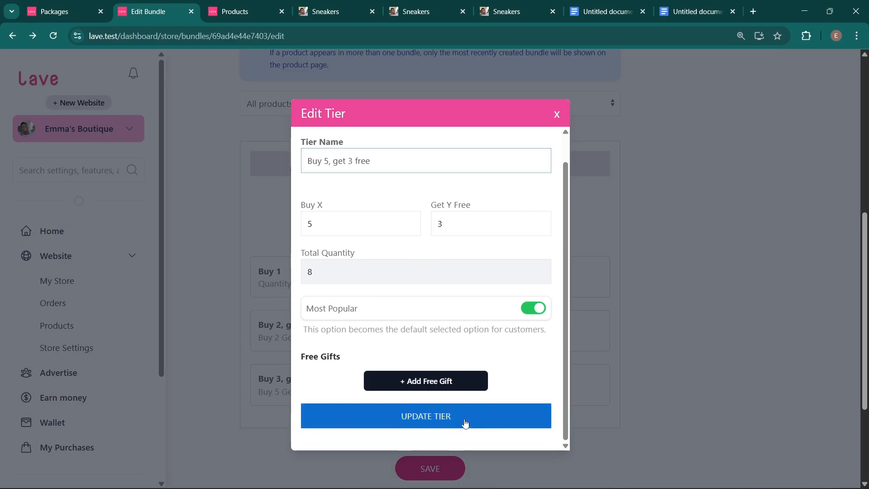
Step: Reload the Sneakers product page and check which bundle offer it displays
{"action": "left_click", "coordinate": [362, 4]}
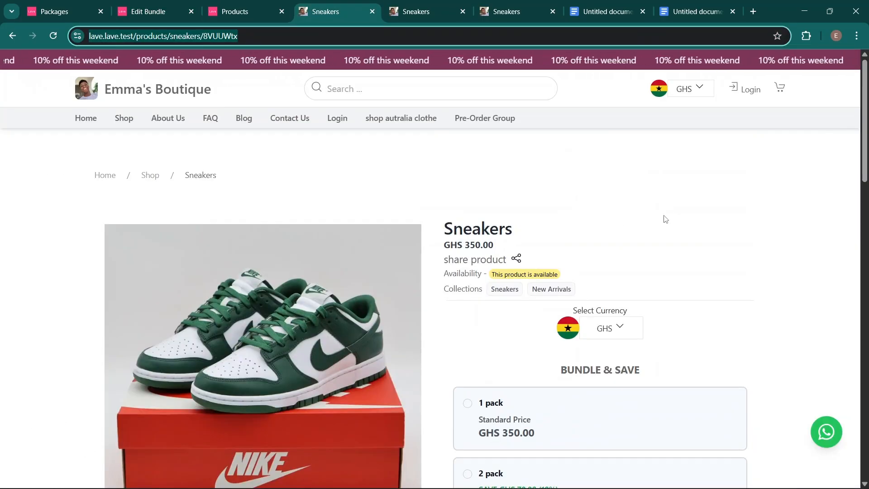
{"action": "key", "text": "F5"}
{"action": "scroll", "coordinate": [588, 221], "scroll_direction": "down", "scroll_amount": 3}
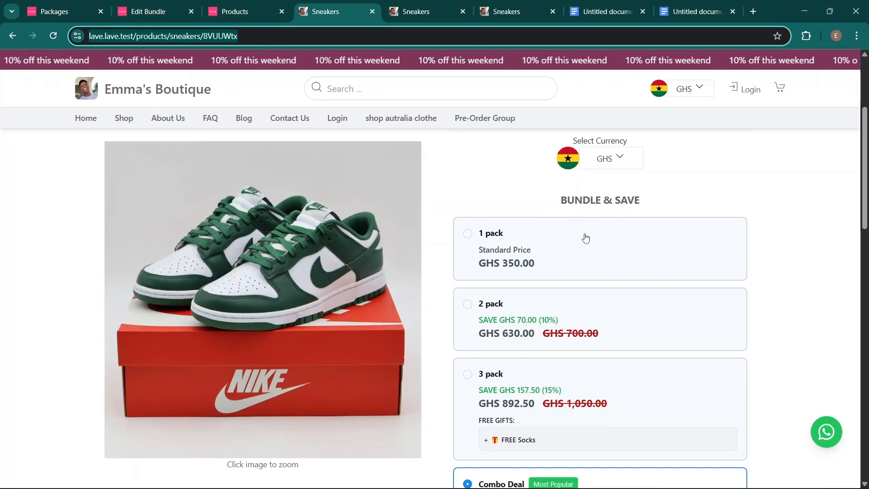
Step: Open the store's Bundles list from the bundle editor's address by removing the bundle-specific part
{"action": "left_click", "coordinate": [167, 4]}
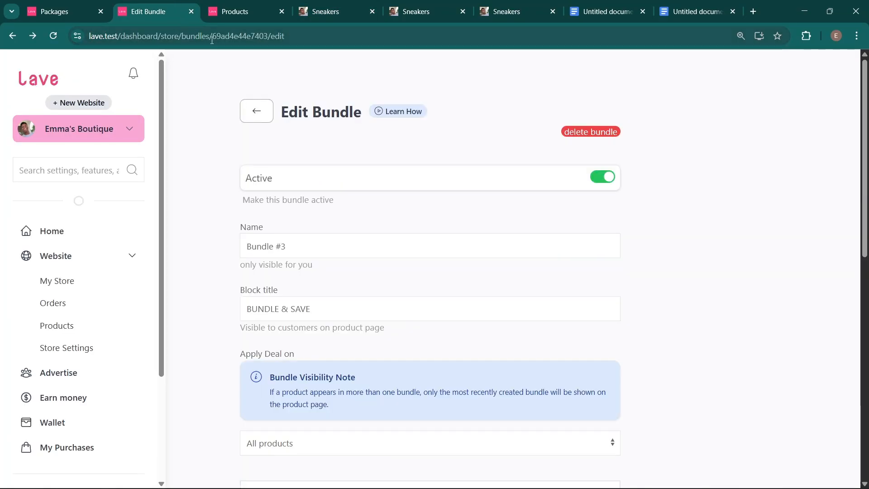
{"action": "left_click_drag", "start_coordinate": [218, 40], "coordinate": [430, 51]}
{"action": "key", "text": "BackSpace"}
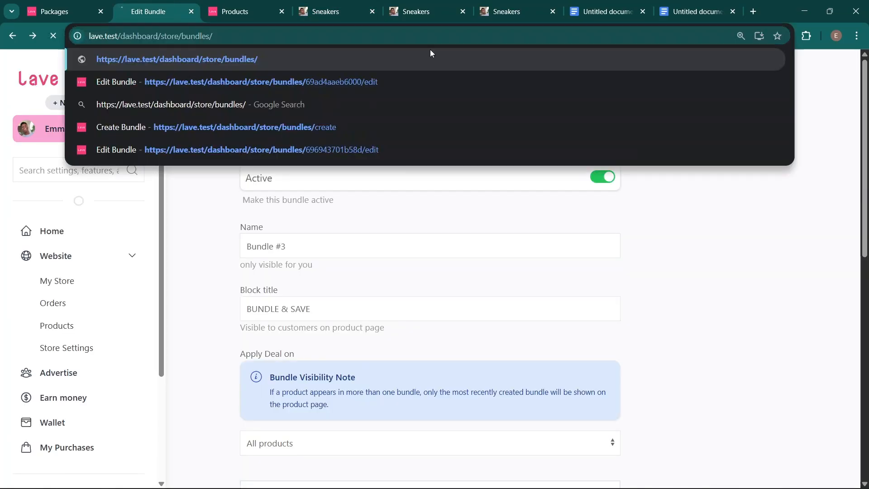
{"action": "key", "text": "Return"}
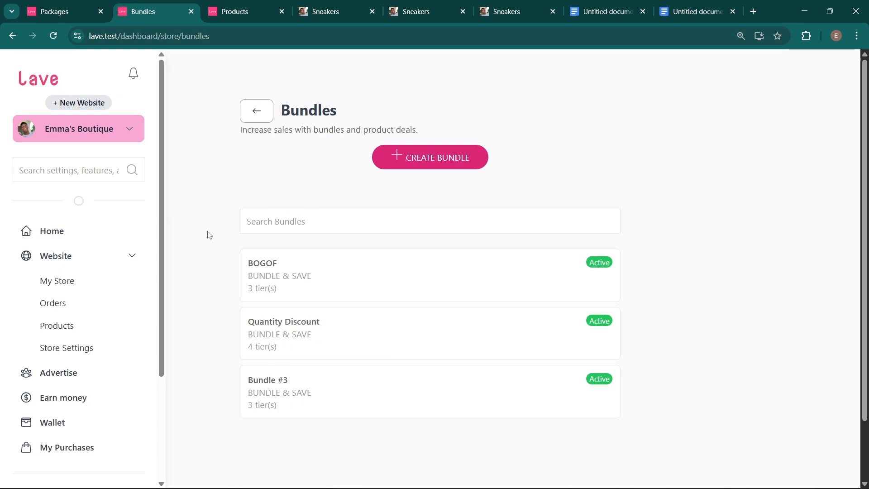
Step: Compare the active bundles in the list with the tiers shown on the Sneakers product page
{"action": "left_click_drag", "start_coordinate": [208, 251], "coordinate": [575, 458]}
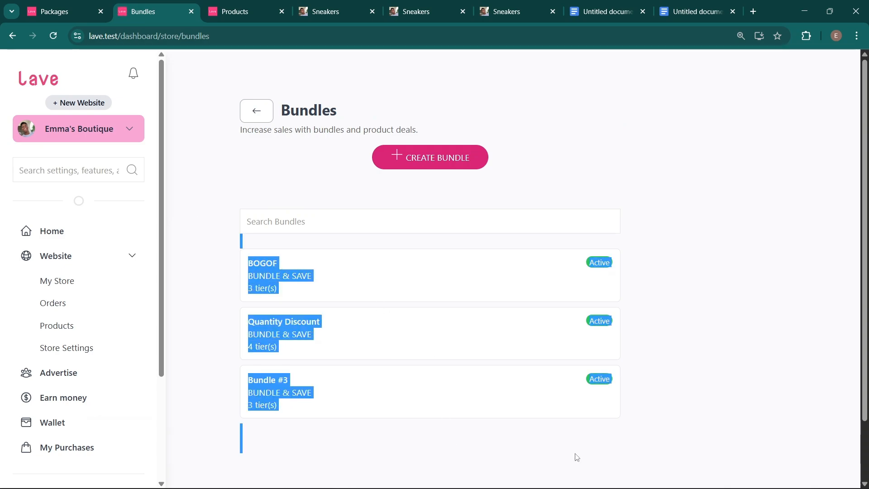
{"action": "left_click", "coordinate": [554, 439]}
{"action": "left_click_drag", "start_coordinate": [697, 436], "coordinate": [222, 259]}
{"action": "double_click", "coordinate": [221, 260]}
{"action": "left_click", "coordinate": [222, 260]}
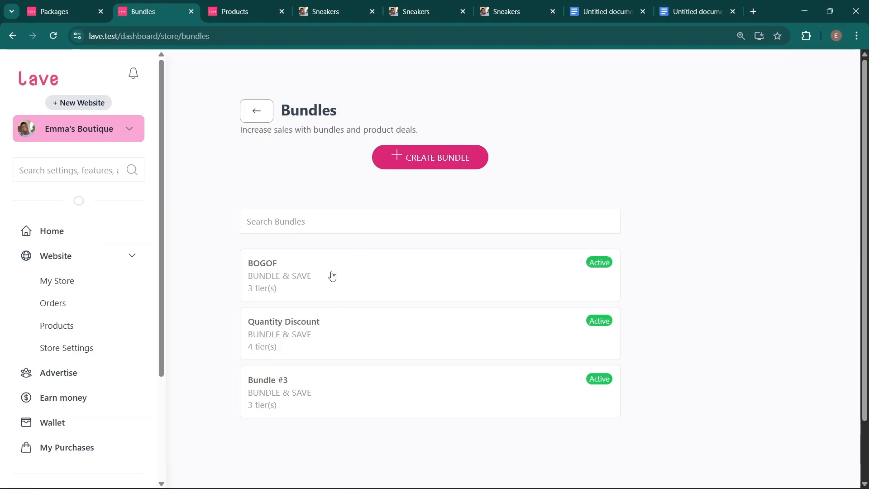
{"action": "left_click", "coordinate": [332, 6]}
{"action": "key", "text": "ctrl+2"}
{"action": "left_click_drag", "start_coordinate": [227, 348], "coordinate": [276, 349]}
{"action": "left_click", "coordinate": [346, 6]}
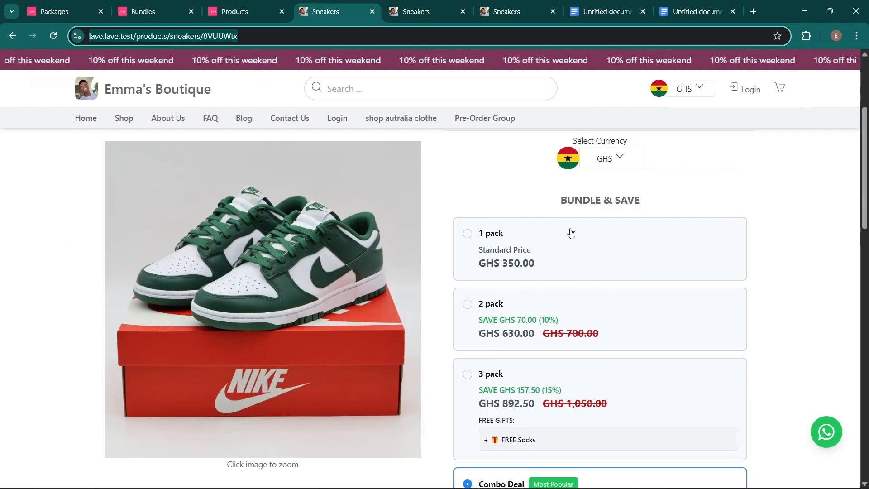
{"action": "scroll", "coordinate": [527, 280], "scroll_direction": "down", "scroll_amount": 1}
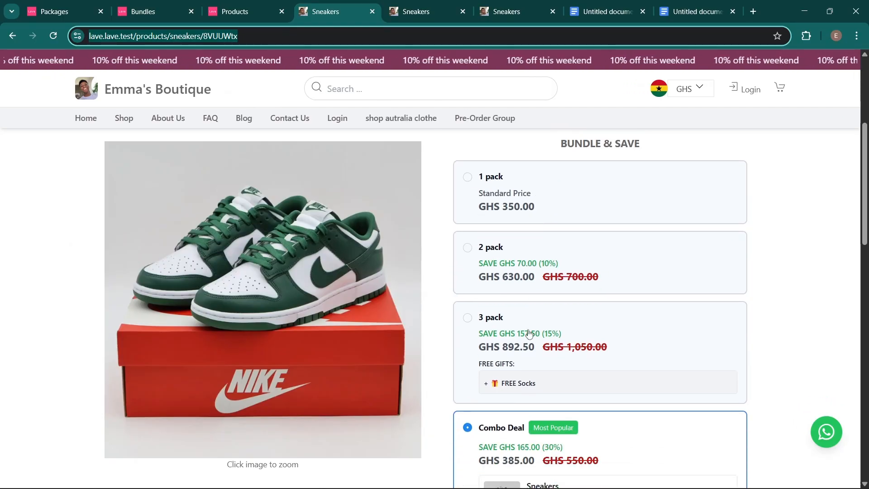
{"action": "scroll", "coordinate": [527, 280], "scroll_direction": "down", "scroll_amount": 2}
Step: Open the Quantity Discount bundle from the Bundles list and review its tiers
{"action": "left_click", "coordinate": [154, 4]}
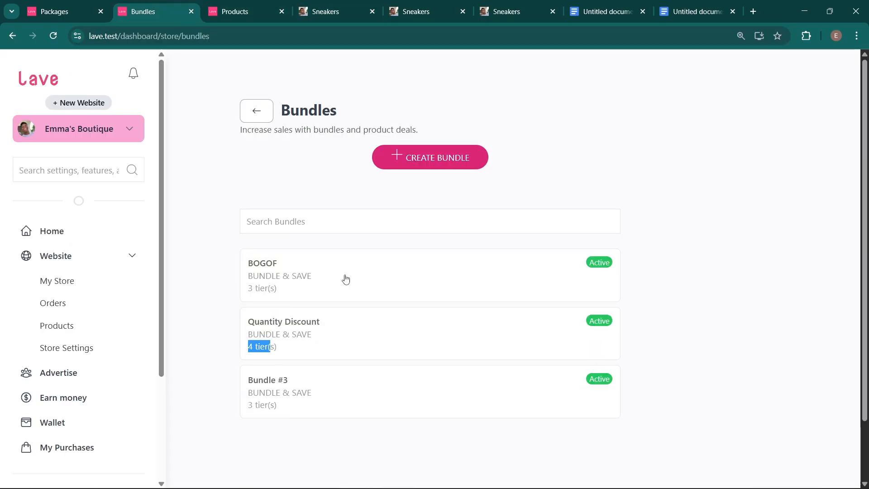
{"action": "left_click", "coordinate": [327, 333]}
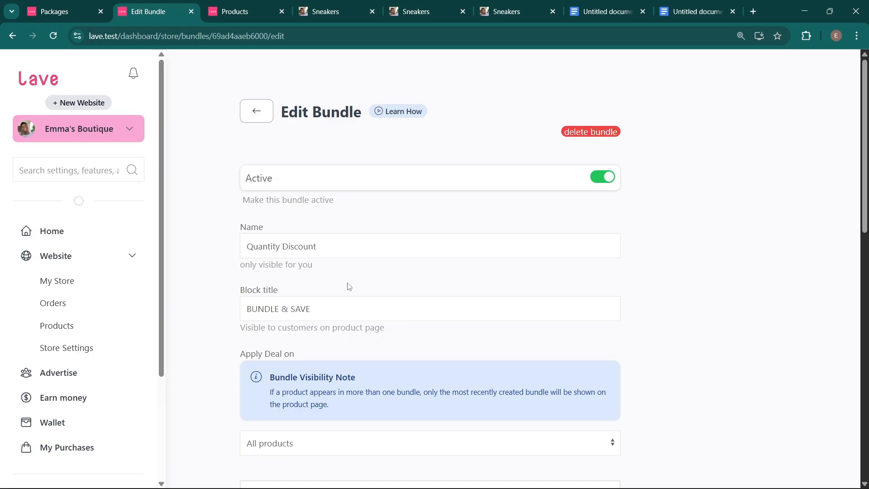
{"action": "scroll", "coordinate": [394, 215], "scroll_direction": "down", "scroll_amount": 7}
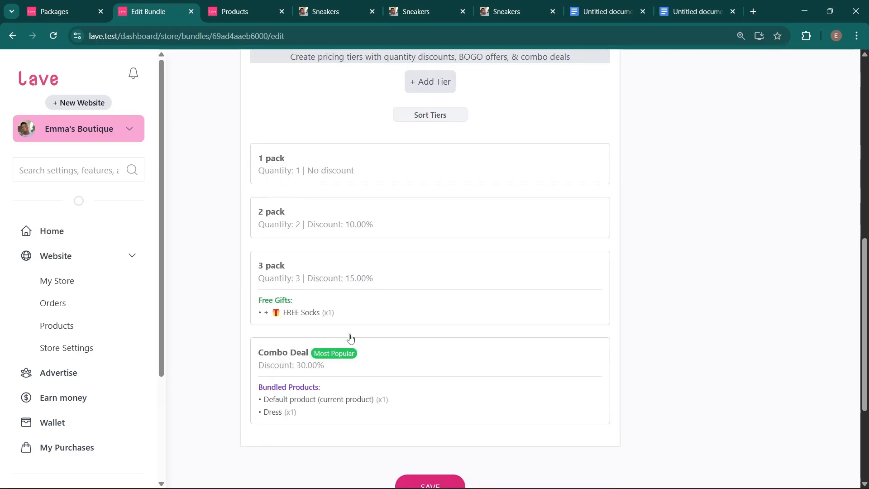
Step: Return to the Bundles list, open the BOGOF bundle and review its buy-X-get-Y-free tiers
{"action": "scroll", "coordinate": [313, 206], "scroll_direction": "up", "scroll_amount": 7}
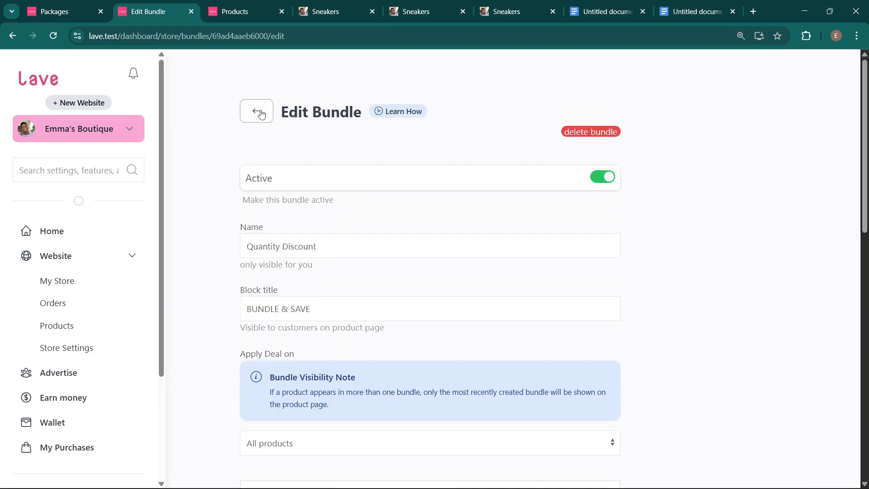
{"action": "left_click", "coordinate": [256, 111]}
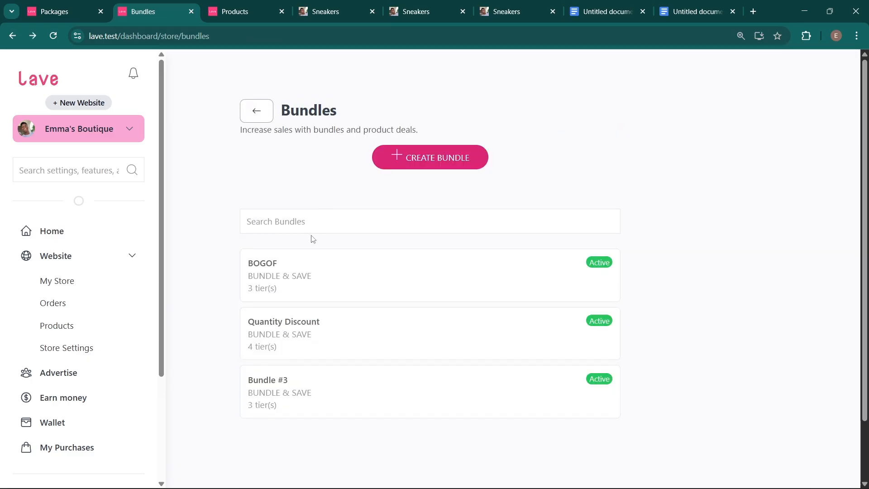
{"action": "left_click", "coordinate": [316, 274]}
{"action": "scroll", "coordinate": [229, 243], "scroll_direction": "down", "scroll_amount": 7}
{"action": "left_click_drag", "start_coordinate": [252, 224], "coordinate": [412, 357]}
{"action": "left_click", "coordinate": [211, 171]}
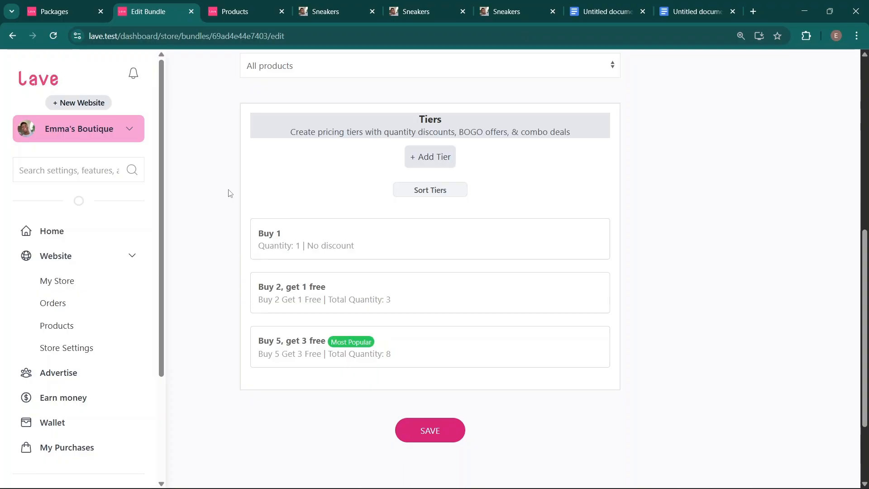
Step: Compare the BOGOF tiers with the bundle options currently shown on the Sneakers product page
{"action": "left_click", "coordinate": [336, 12]}
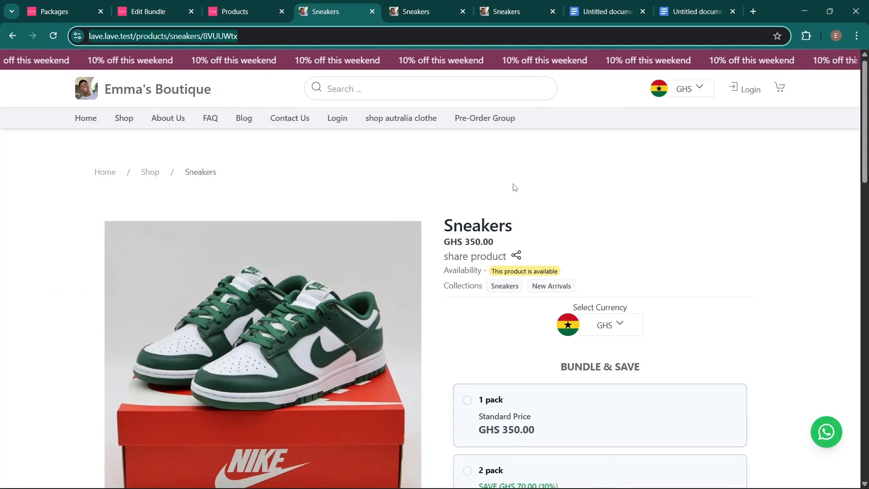
{"action": "scroll", "coordinate": [511, 186], "scroll_direction": "down", "scroll_amount": 5}
{"action": "scroll", "coordinate": [511, 185], "scroll_direction": "down", "scroll_amount": 1}
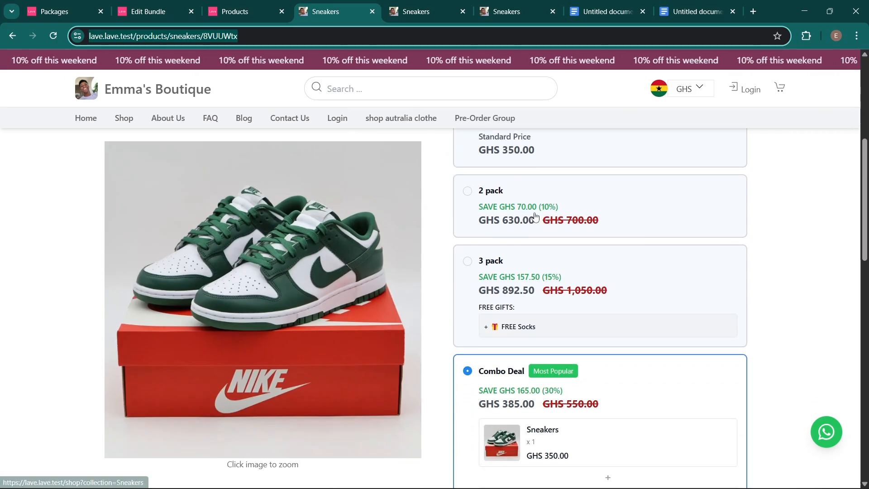
{"action": "scroll", "coordinate": [574, 255], "scroll_direction": "down", "scroll_amount": 5}
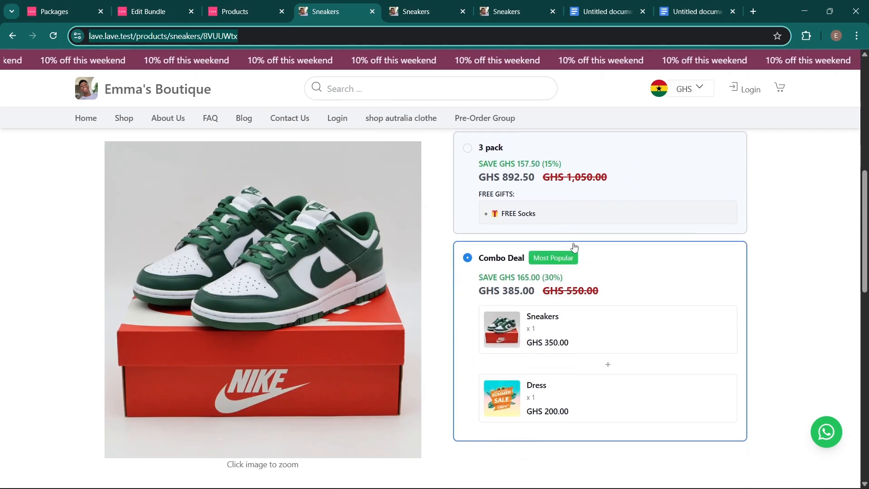
{"action": "scroll", "coordinate": [591, 279], "scroll_direction": "up", "scroll_amount": 8}
{"action": "scroll", "coordinate": [604, 256], "scroll_direction": "up", "scroll_amount": 2}
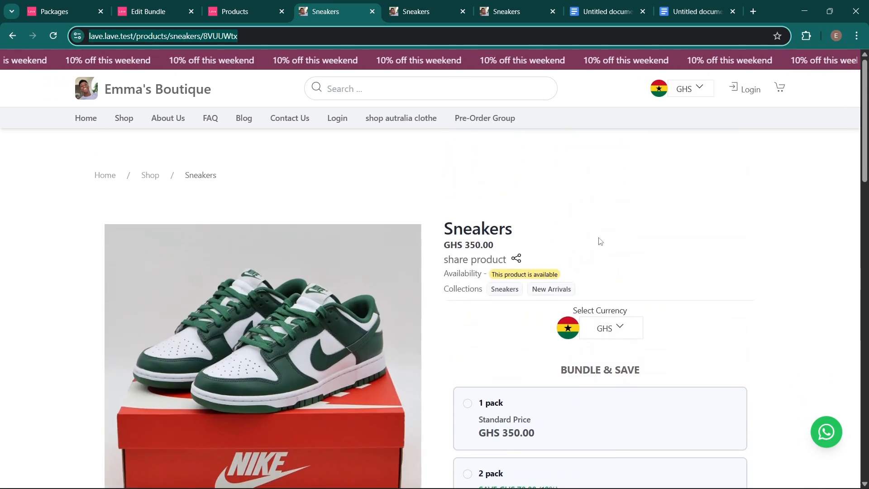
{"action": "scroll", "coordinate": [600, 252], "scroll_direction": "down", "scroll_amount": 2}
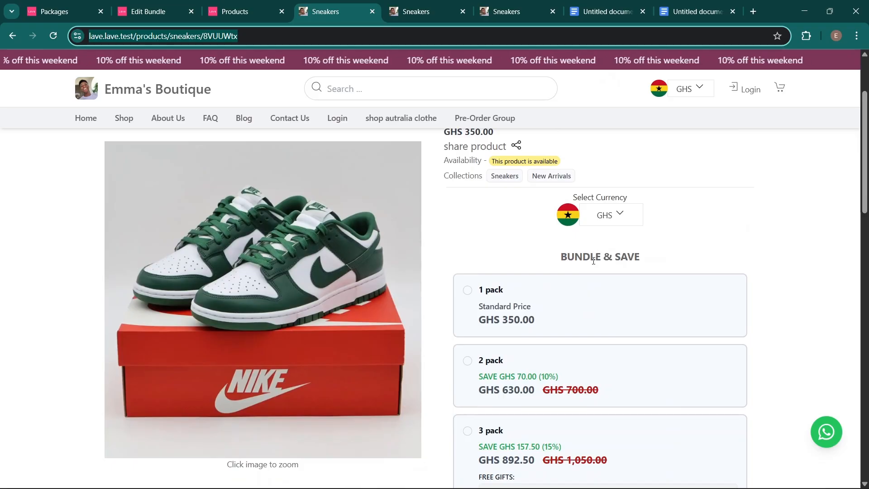
Step: Reload the Sneakers product page and select its Buy 1, Buy 2 get 1 free and Buy 5 get 3 free options in turn
{"action": "key", "text": "Return"}
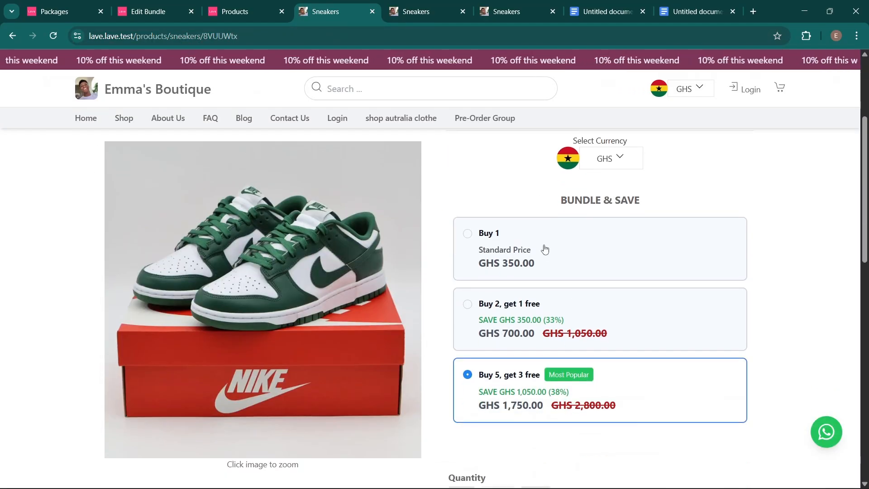
{"action": "left_click", "coordinate": [497, 245]}
{"action": "left_click", "coordinate": [544, 321]}
{"action": "scroll", "coordinate": [584, 276], "scroll_direction": "down", "scroll_amount": 1}
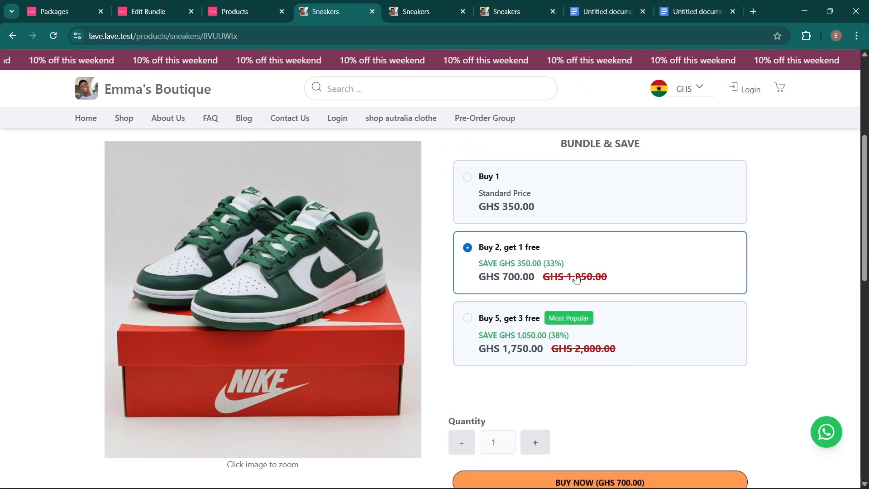
{"action": "left_click", "coordinate": [510, 346]}
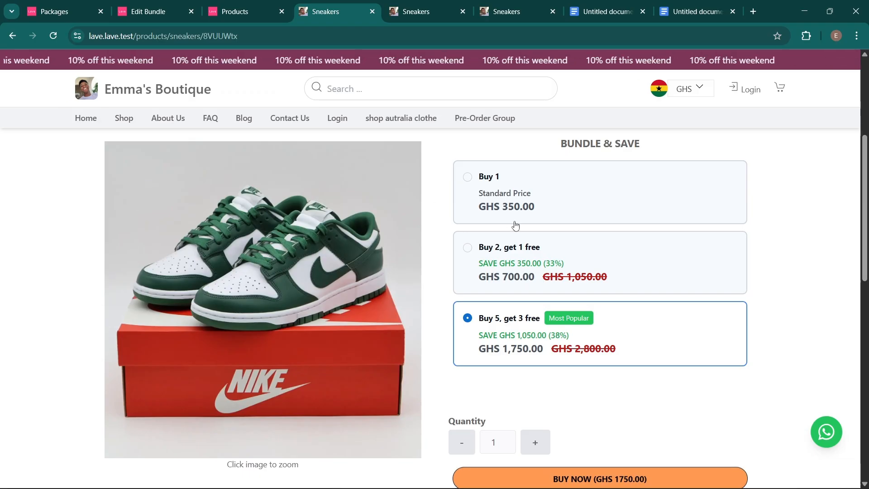
Step: Try applying the BOGOF bundle to specific selected products with Sneakers as the product, and return to the Bundles list without saving
{"action": "left_click", "coordinate": [163, 9]}
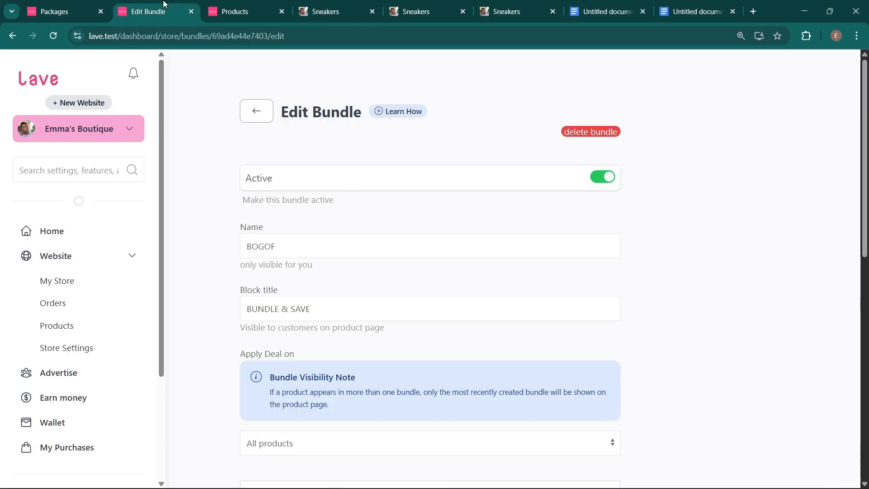
{"action": "scroll", "coordinate": [344, 254], "scroll_direction": "down", "scroll_amount": 2}
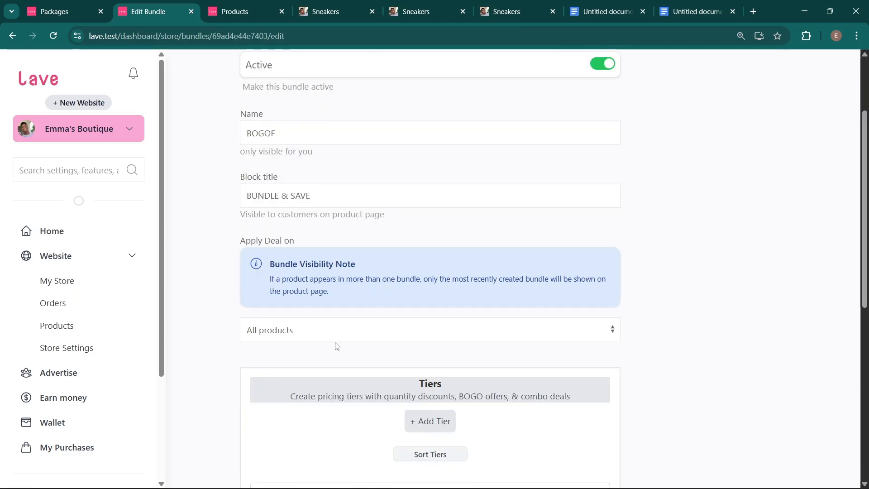
{"action": "left_click", "coordinate": [340, 337]}
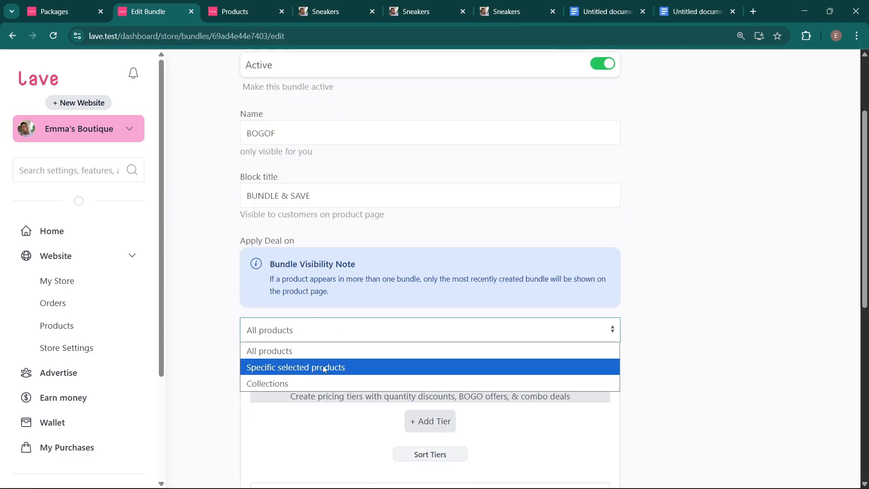
{"action": "left_click", "coordinate": [294, 367]}
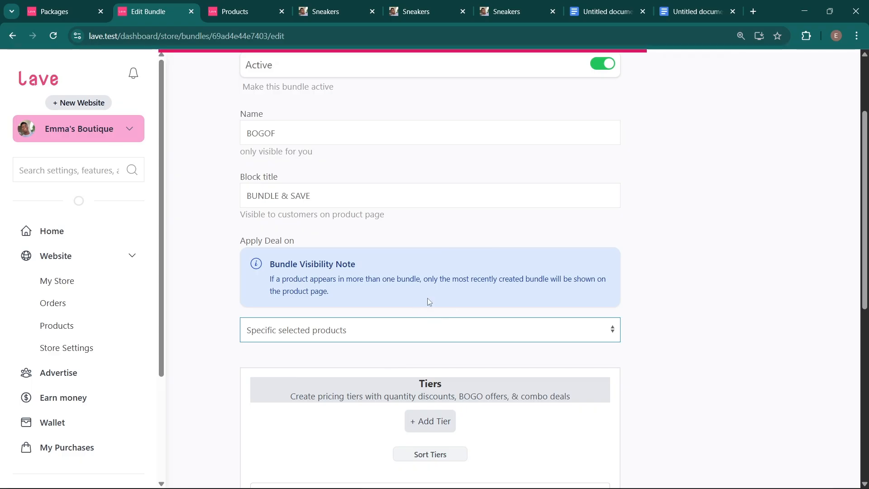
{"action": "scroll", "coordinate": [427, 297], "scroll_direction": "down", "scroll_amount": 3}
{"action": "left_click", "coordinate": [307, 187]}
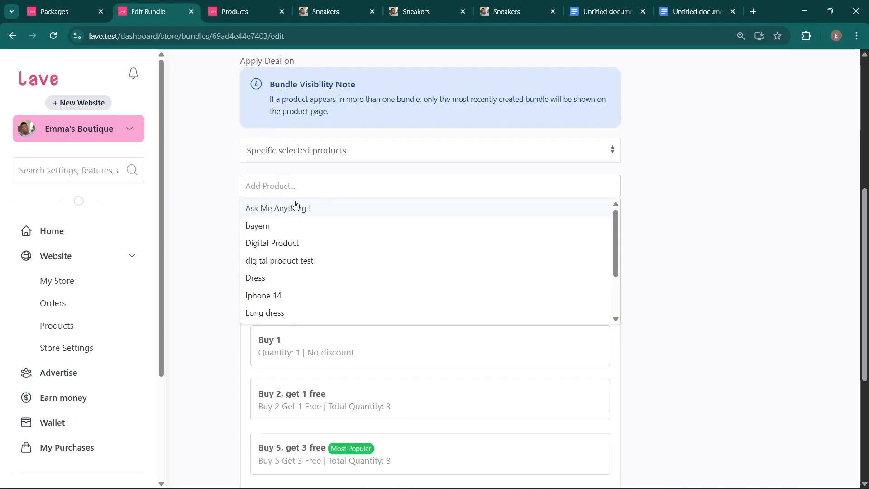
{"action": "type", "text": "sne"}
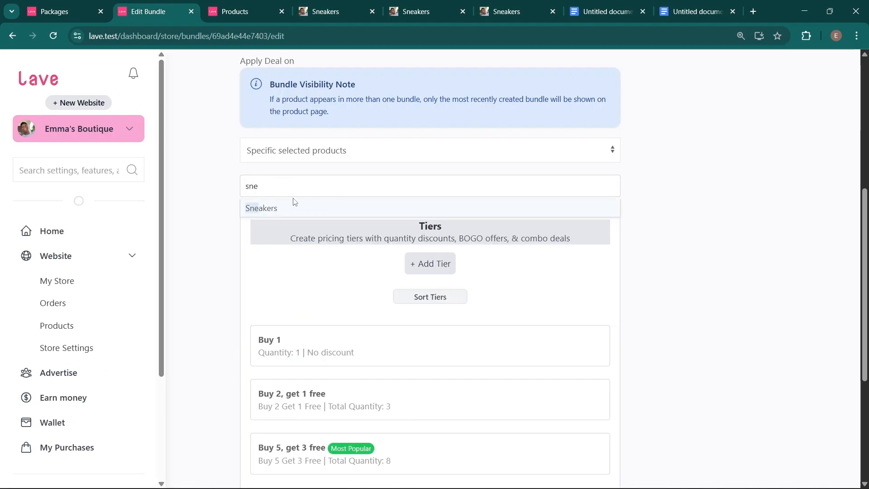
{"action": "left_click", "coordinate": [295, 207]}
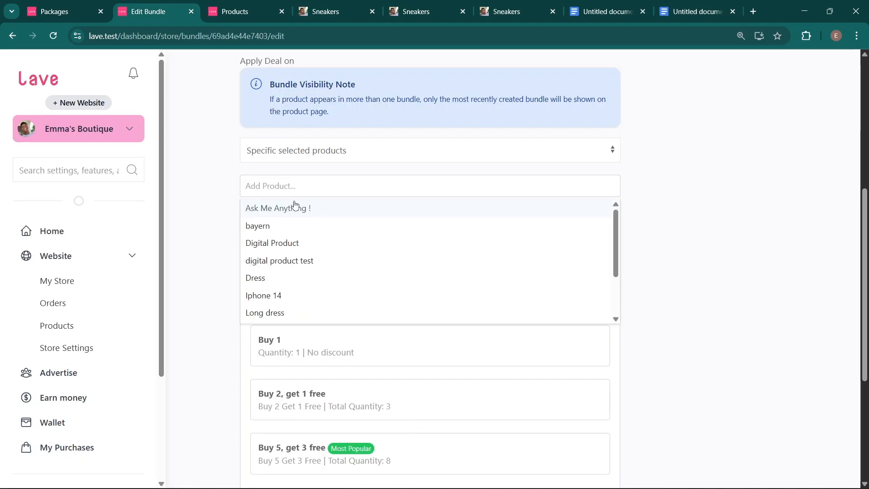
{"action": "left_click", "coordinate": [673, 184]}
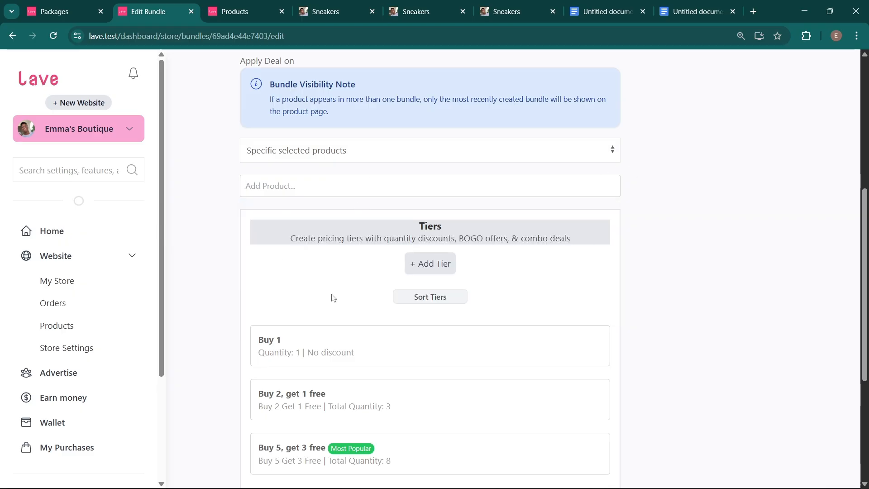
{"action": "scroll", "coordinate": [333, 295], "scroll_direction": "up", "scroll_amount": 6}
{"action": "left_click", "coordinate": [254, 110]}
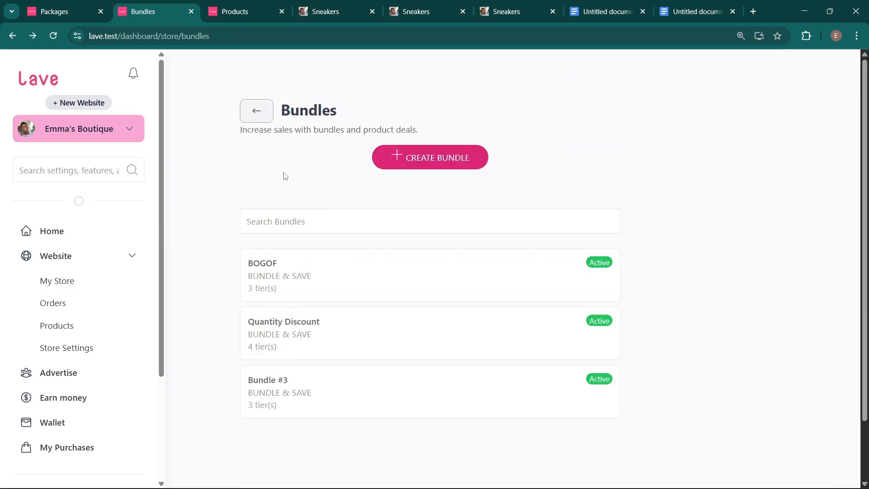
Step: Review the BOGOF, Quantity Discount and Bundle #3 entries in the Bundles list
{"action": "double_click", "coordinate": [306, 263]}
{"action": "left_click", "coordinate": [223, 252]}
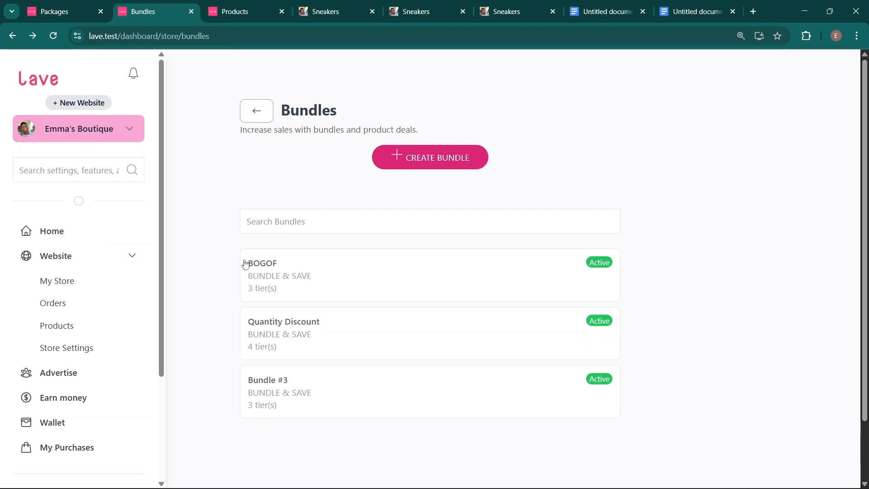
{"action": "left_click_drag", "start_coordinate": [231, 258], "coordinate": [389, 419]}
{"action": "left_click", "coordinate": [356, 459]}
{"action": "left_click_drag", "start_coordinate": [217, 259], "coordinate": [292, 258]}
Step: Open the BOGOF bundle, look over the options for creating a tier, and close the form without adding one
{"action": "left_click", "coordinate": [292, 259]}
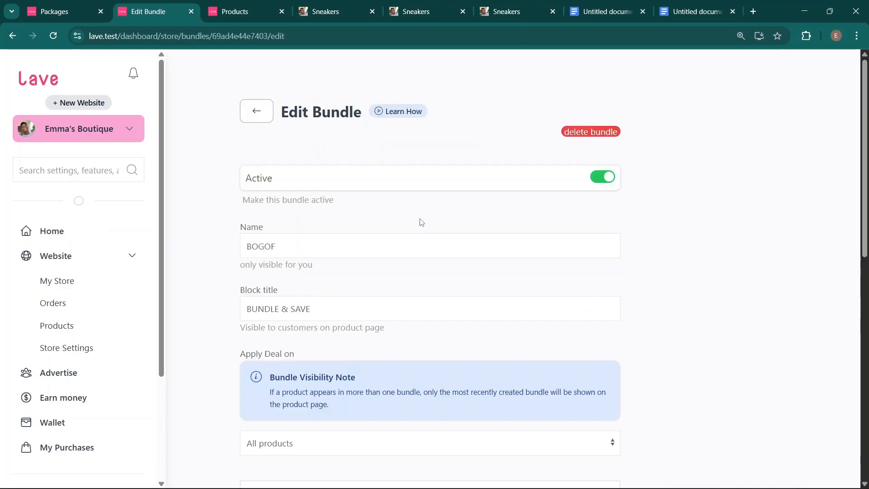
{"action": "scroll", "coordinate": [419, 221], "scroll_direction": "down", "scroll_amount": 2}
{"action": "scroll", "coordinate": [422, 221], "scroll_direction": "down", "scroll_amount": 7}
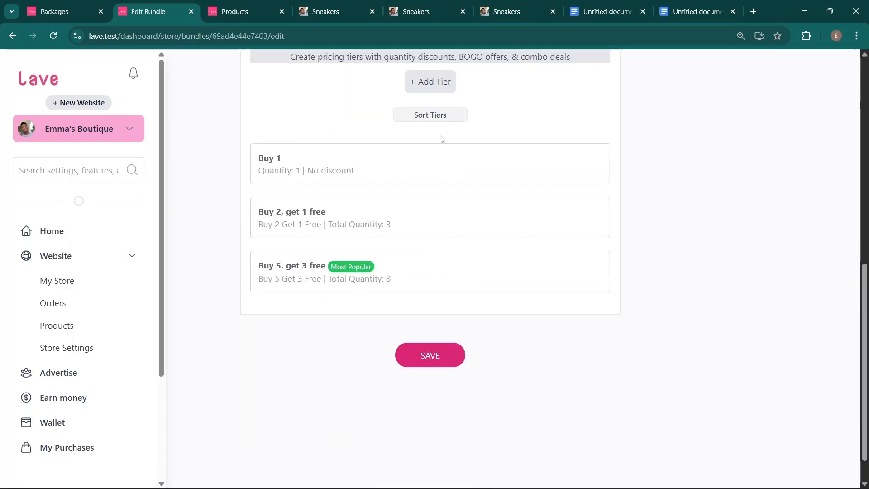
{"action": "left_click", "coordinate": [428, 90]}
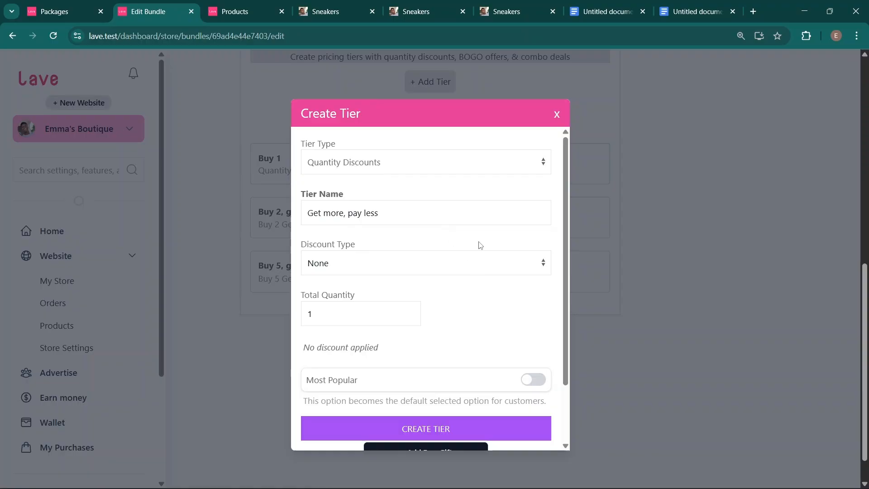
{"action": "scroll", "coordinate": [480, 245], "scroll_direction": "down", "scroll_amount": 1}
{"action": "scroll", "coordinate": [482, 238], "scroll_direction": "up", "scroll_amount": 1}
{"action": "left_click", "coordinate": [556, 118]}
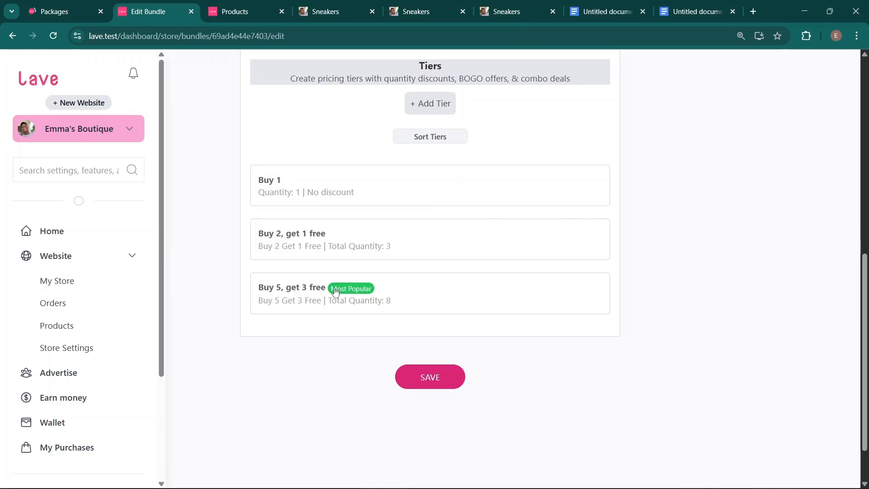
Step: Sort the BOGOF tiers in the order Buy 5, get 3 free; Buy 2, get 1 free; Buy 1
{"action": "left_click", "coordinate": [419, 137]}
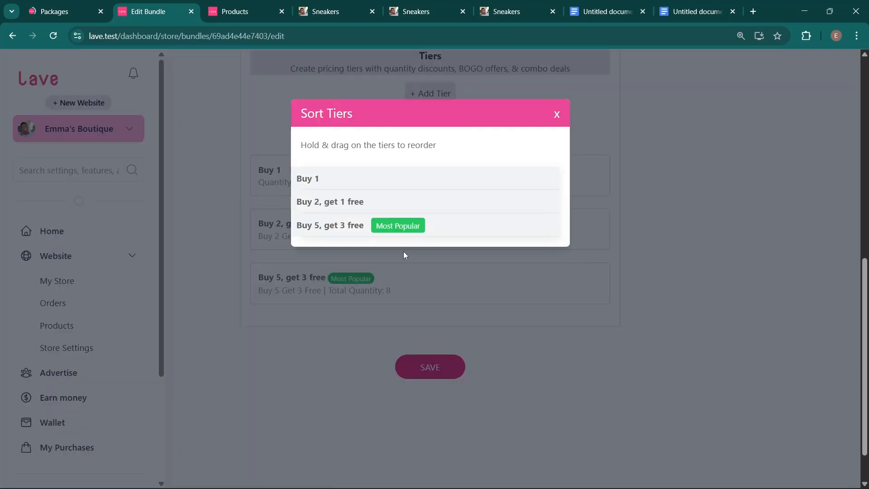
{"action": "left_click_drag", "start_coordinate": [370, 235], "coordinate": [316, 199]}
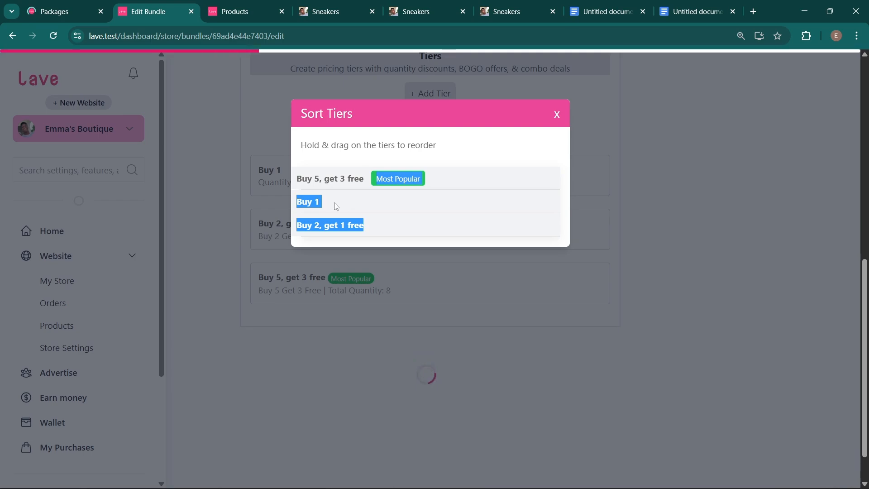
{"action": "left_click", "coordinate": [368, 230]}
{"action": "left_click_drag", "start_coordinate": [371, 228], "coordinate": [365, 202]}
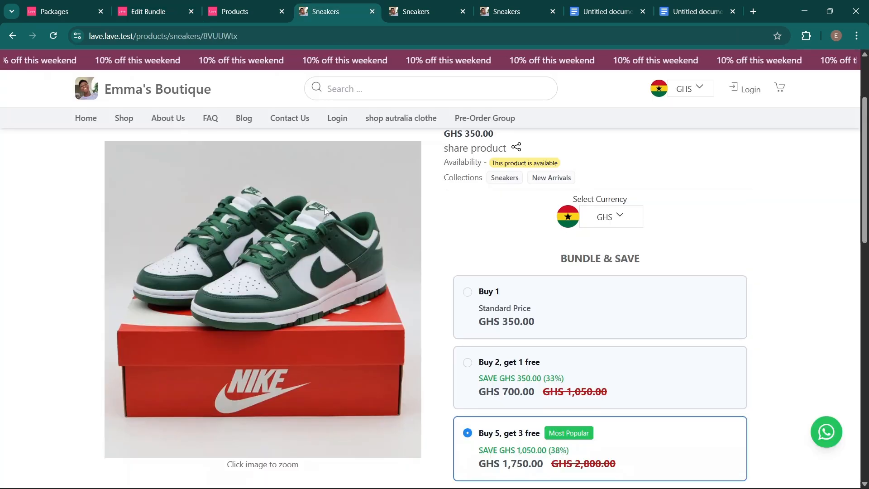
Step: Reload the Sneakers product page and check the order of its bundle tiers
{"action": "scroll", "coordinate": [484, 218], "scroll_direction": "down", "scroll_amount": 1}
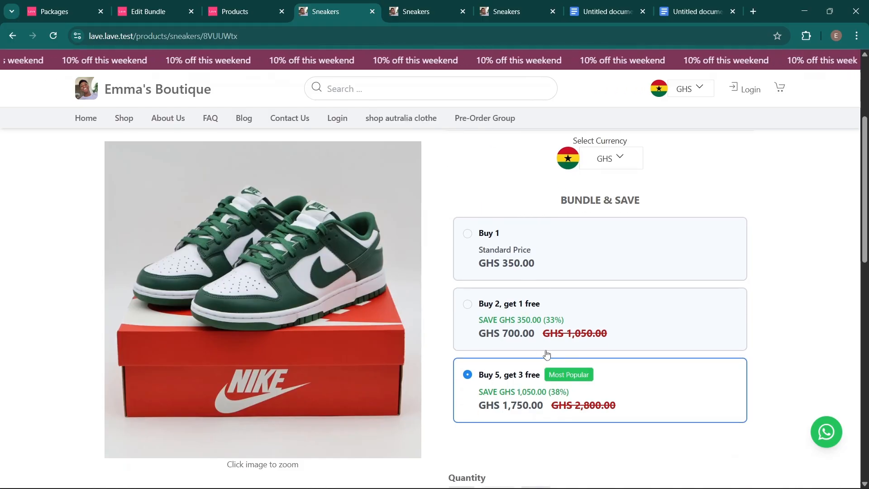
{"action": "key", "text": "ctrl+r"}
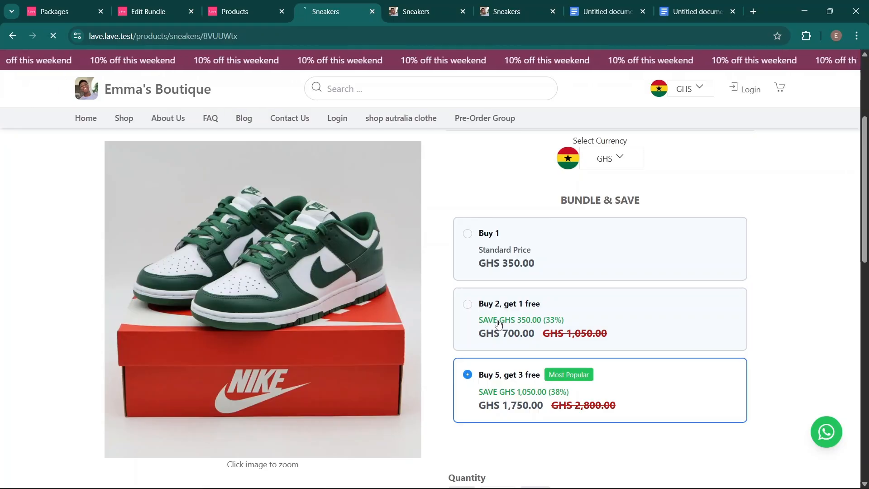
{"action": "scroll", "coordinate": [512, 224], "scroll_direction": "down", "scroll_amount": 3}
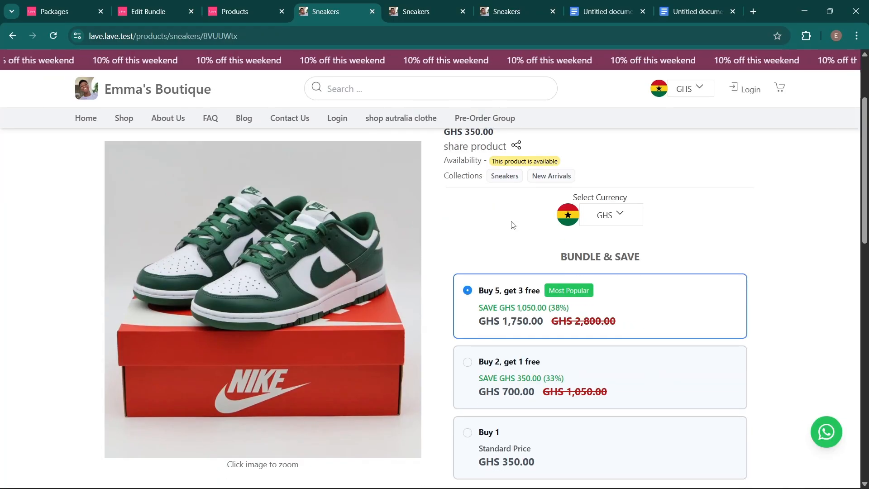